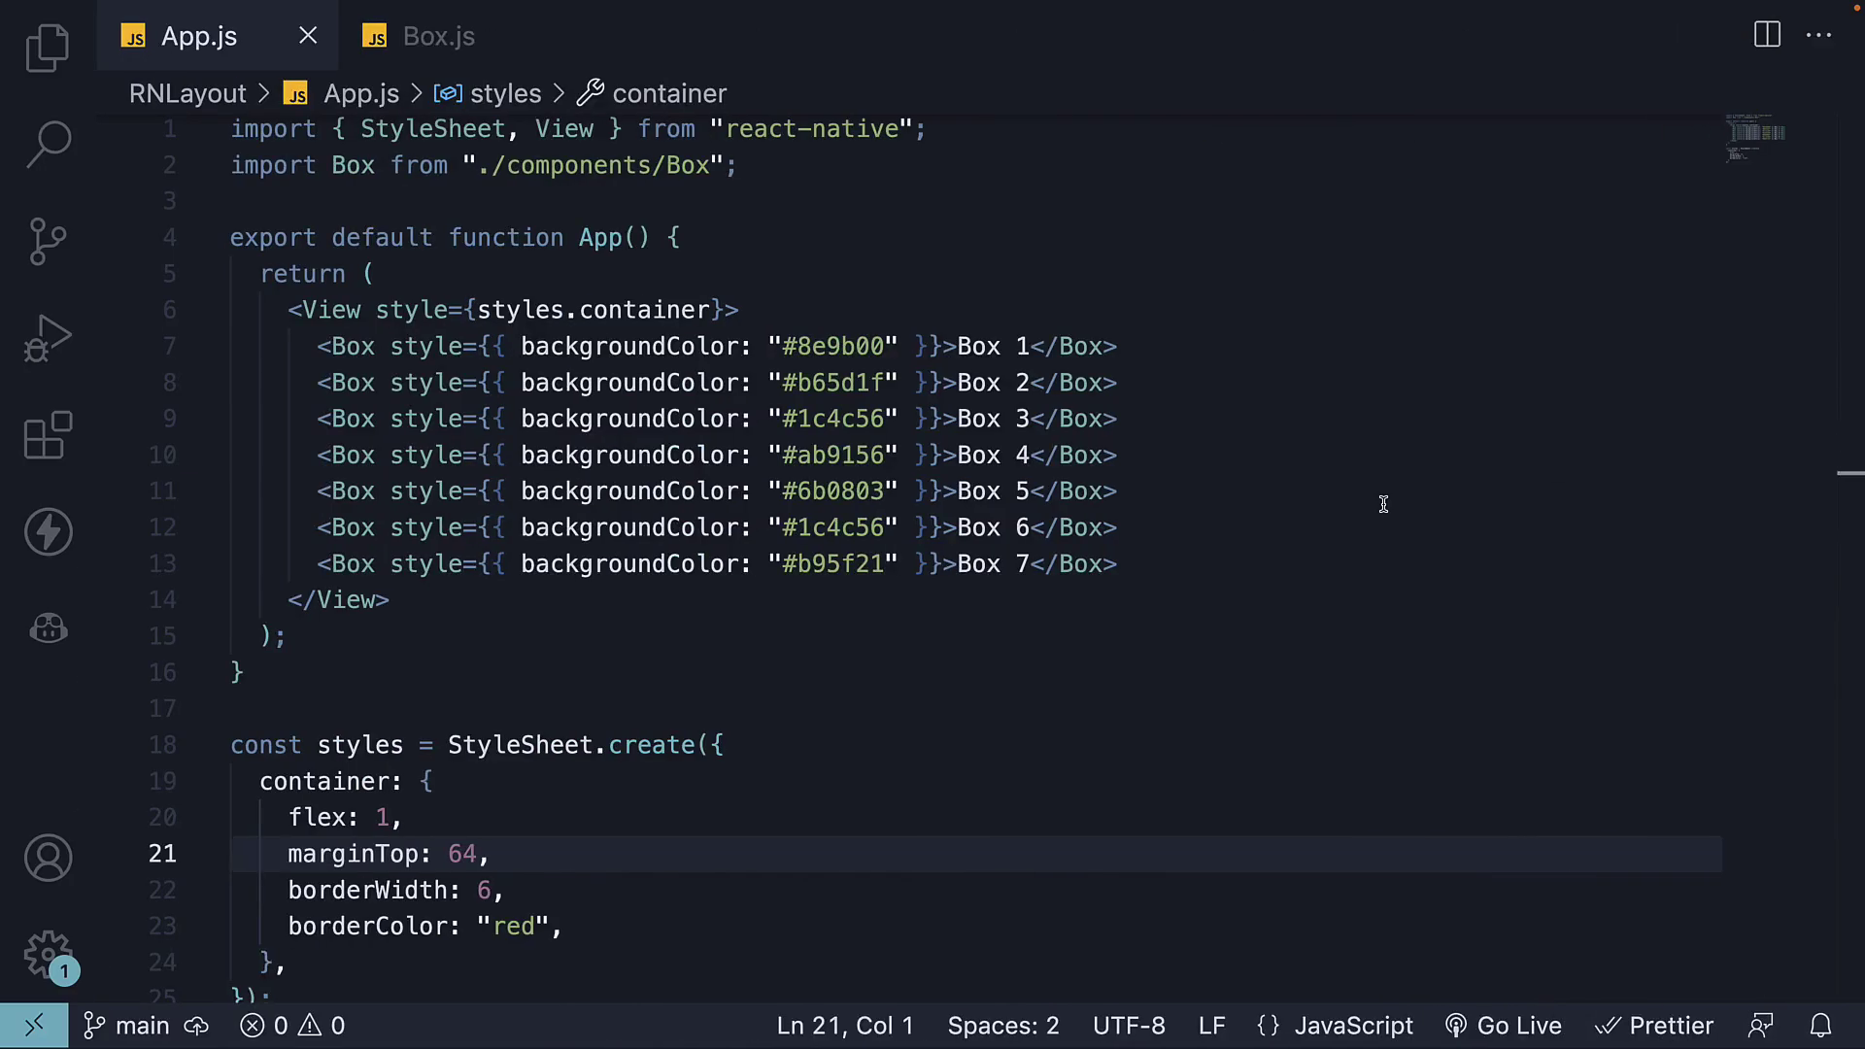
scroll(829, 811, down, 3)
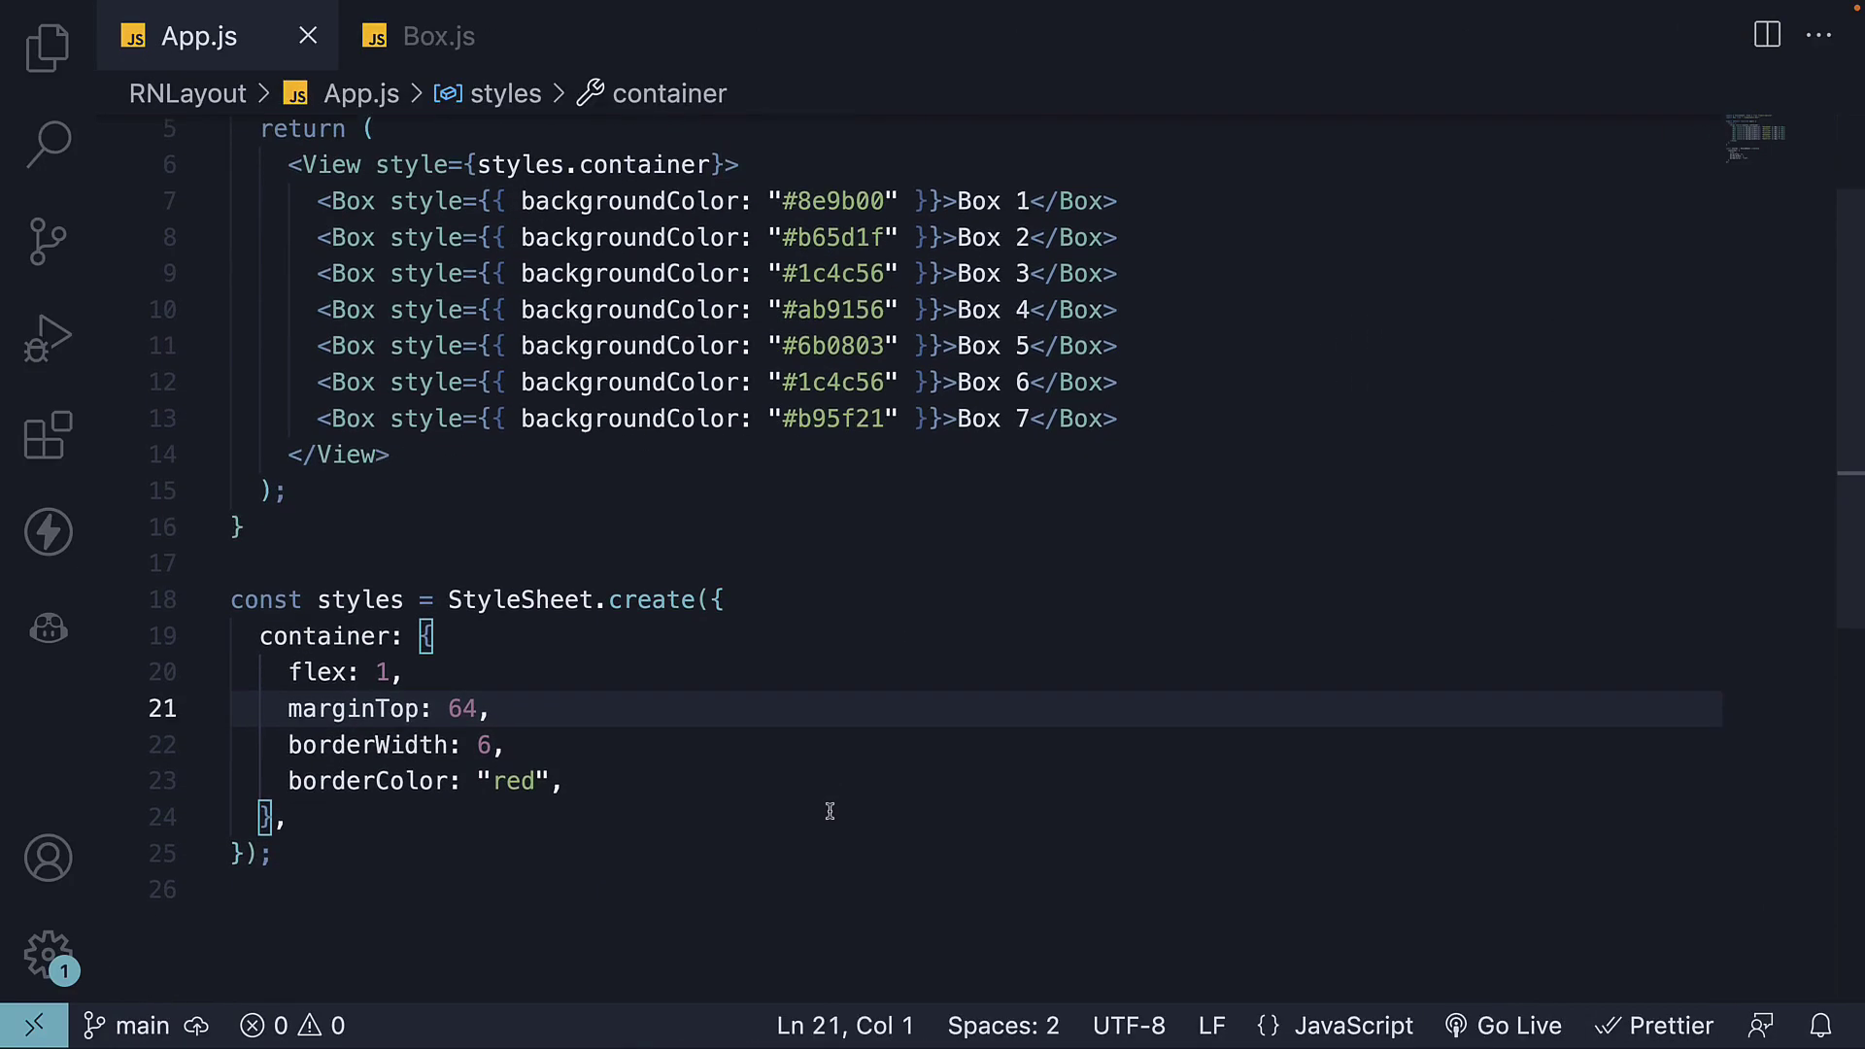
scroll(830, 812, down, 2)
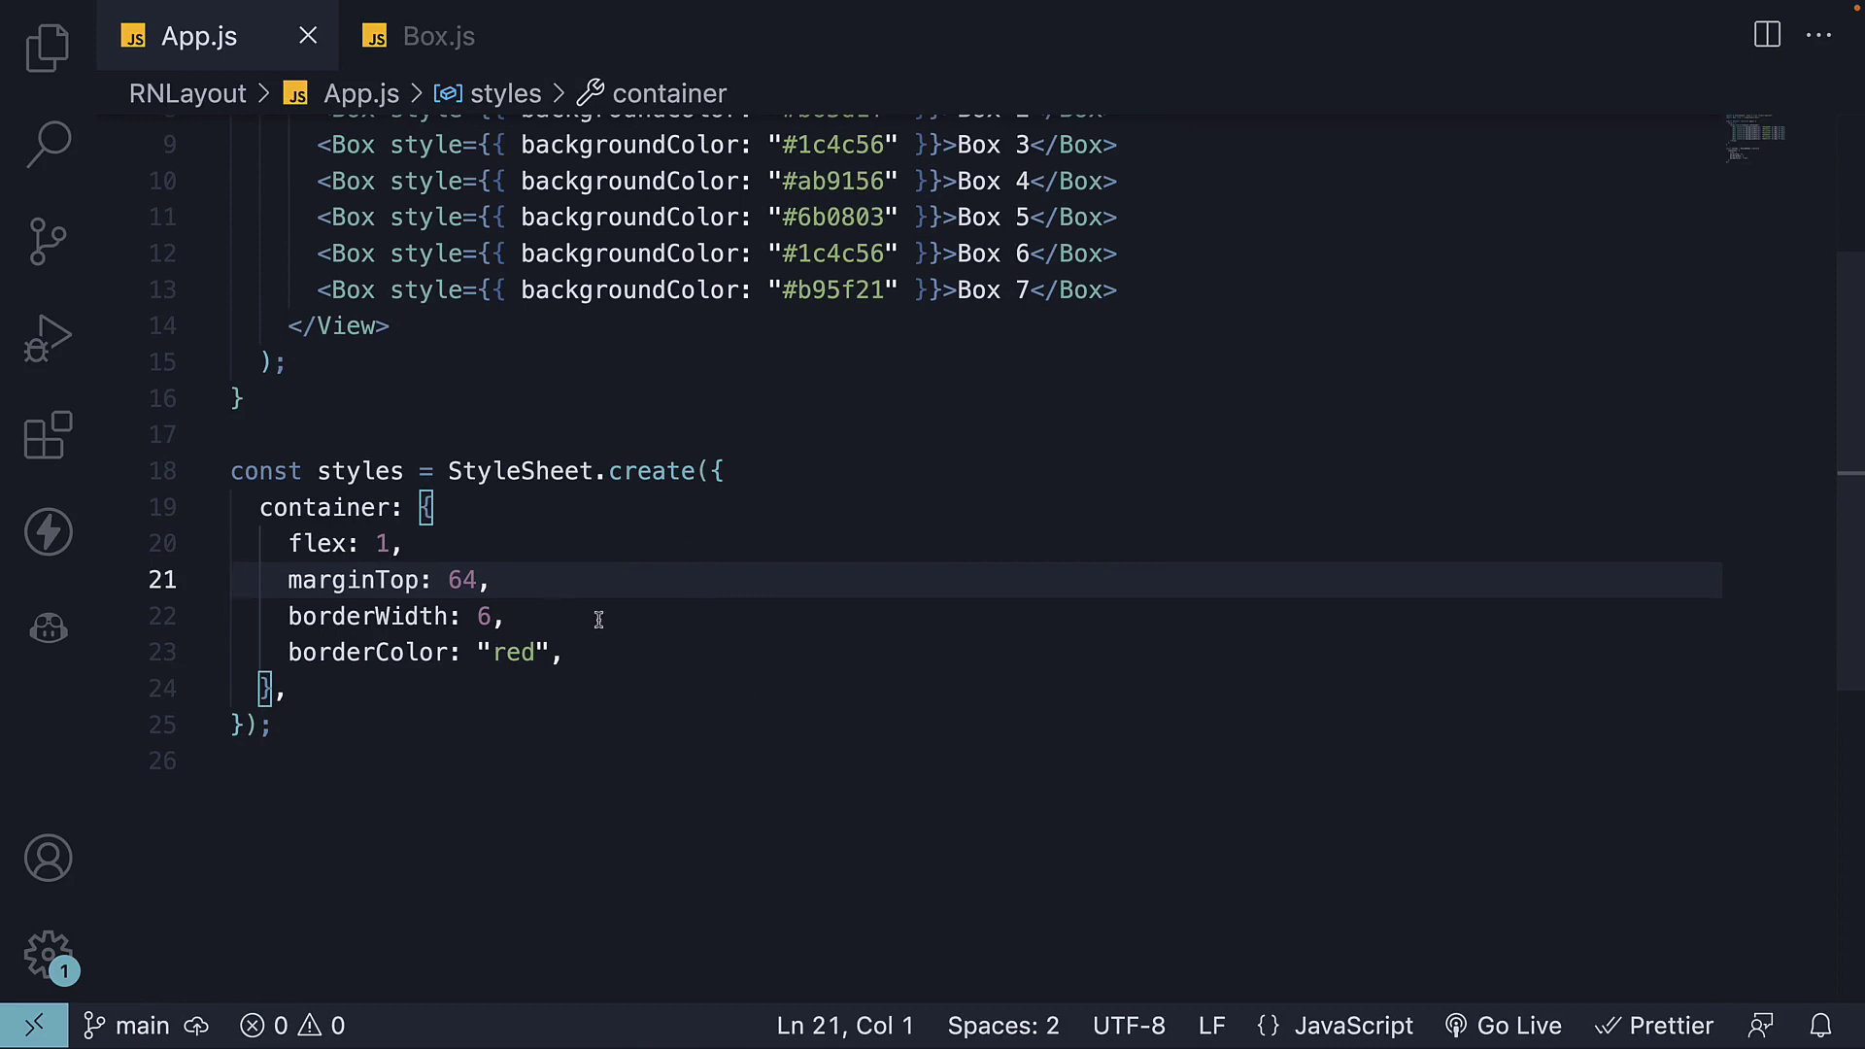
Step: Comment out flex: 1 and add height: 300 and flexWrap: "wrap" to the container style
click(476, 550)
key(ctrl+slash)
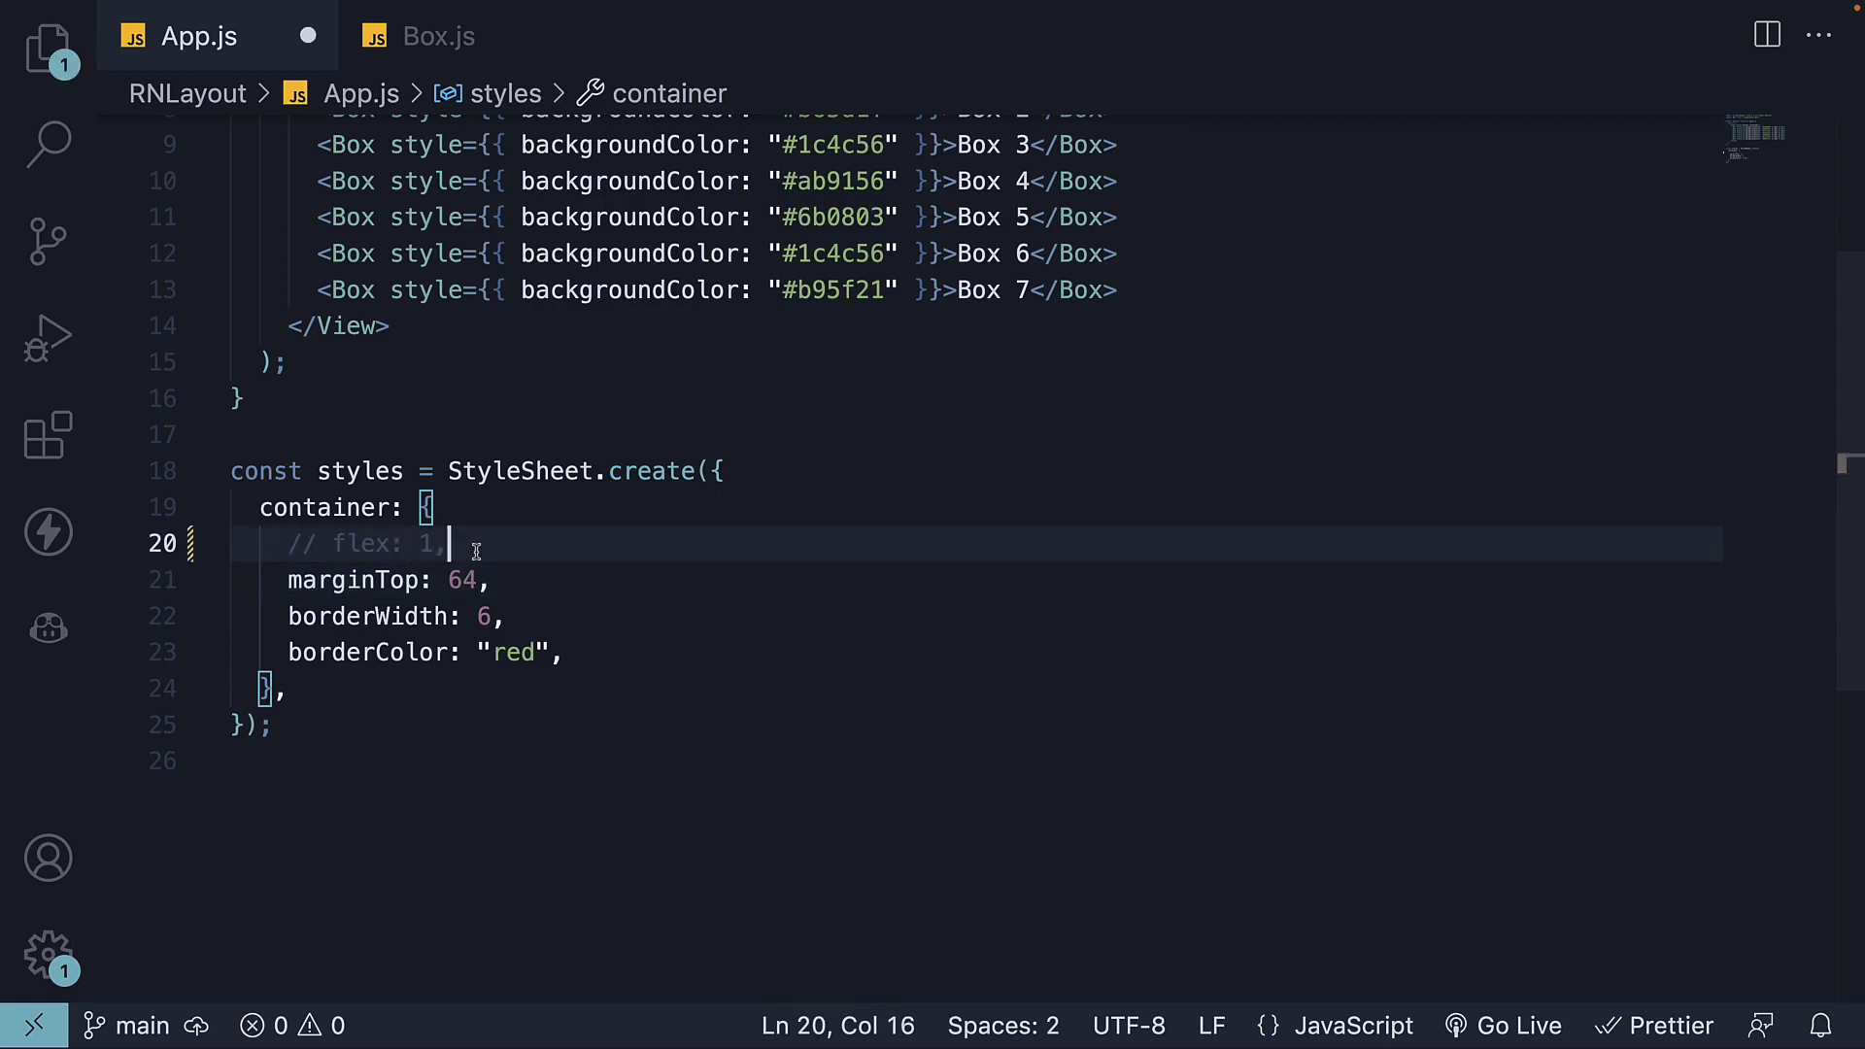
key(Return)
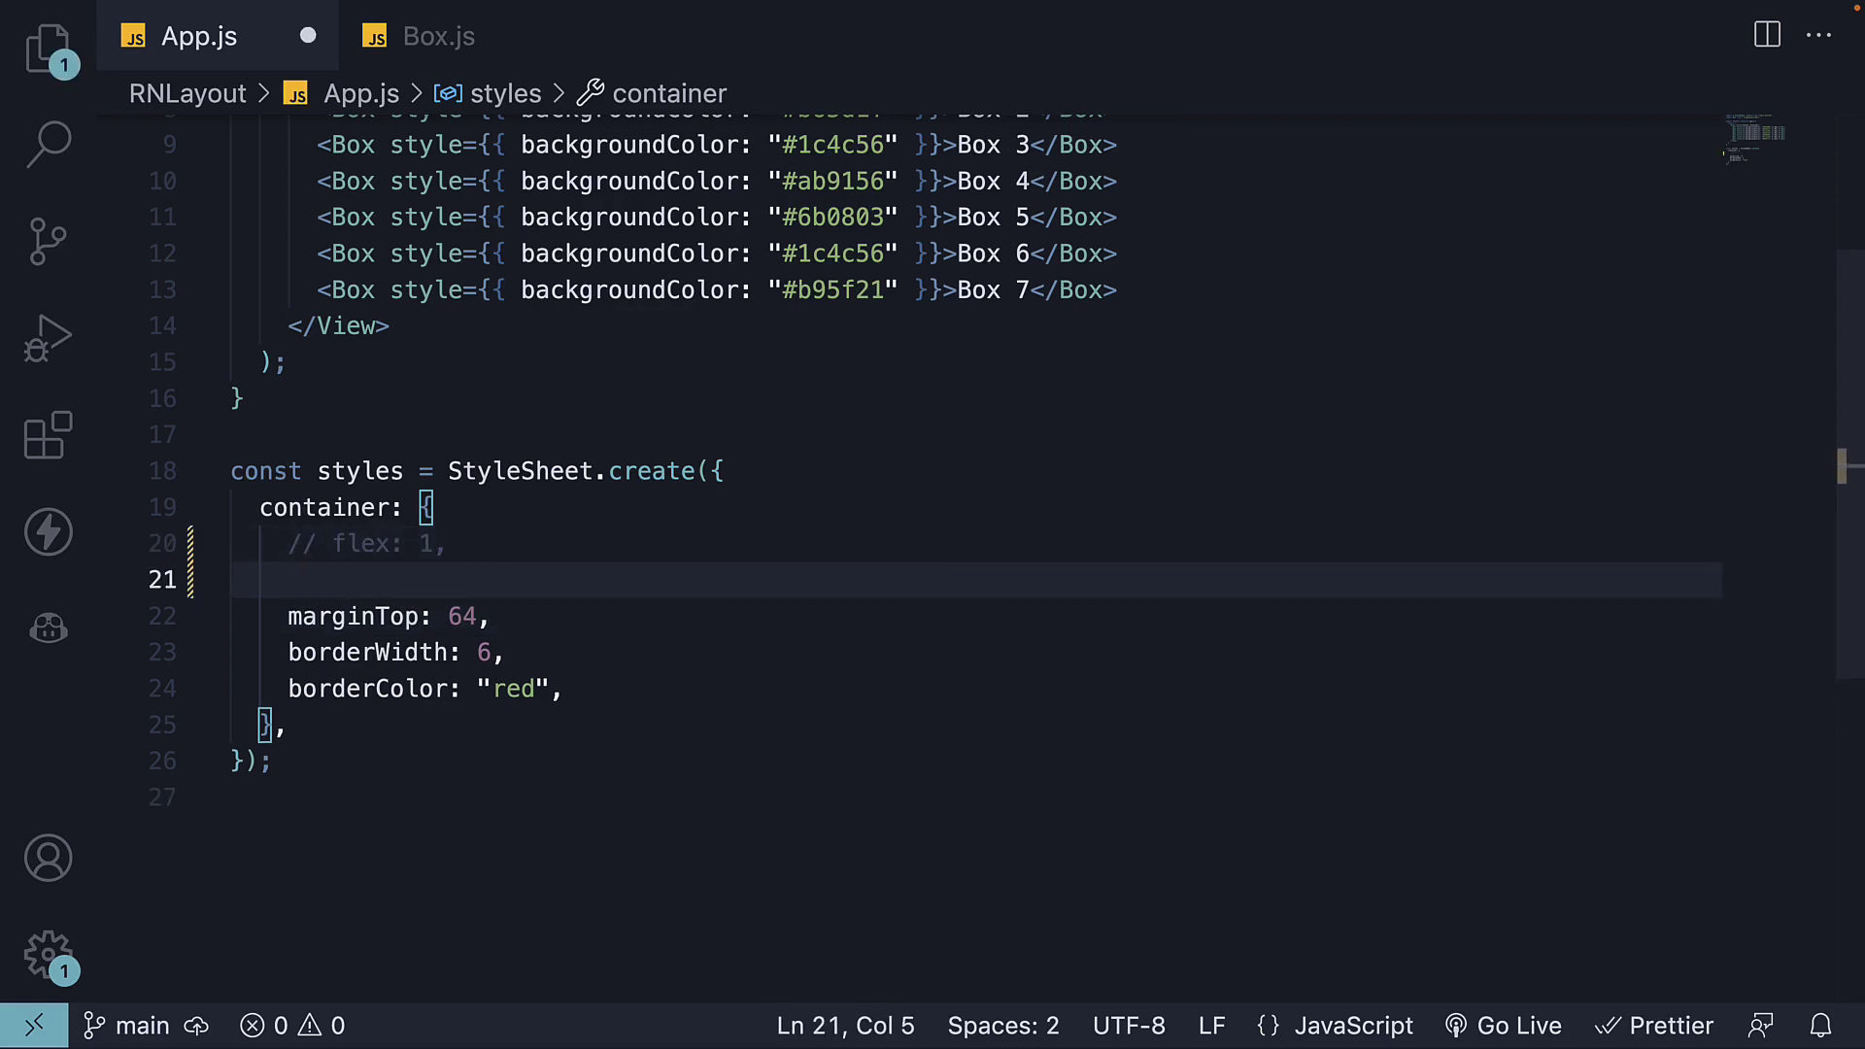
text(height: 300)
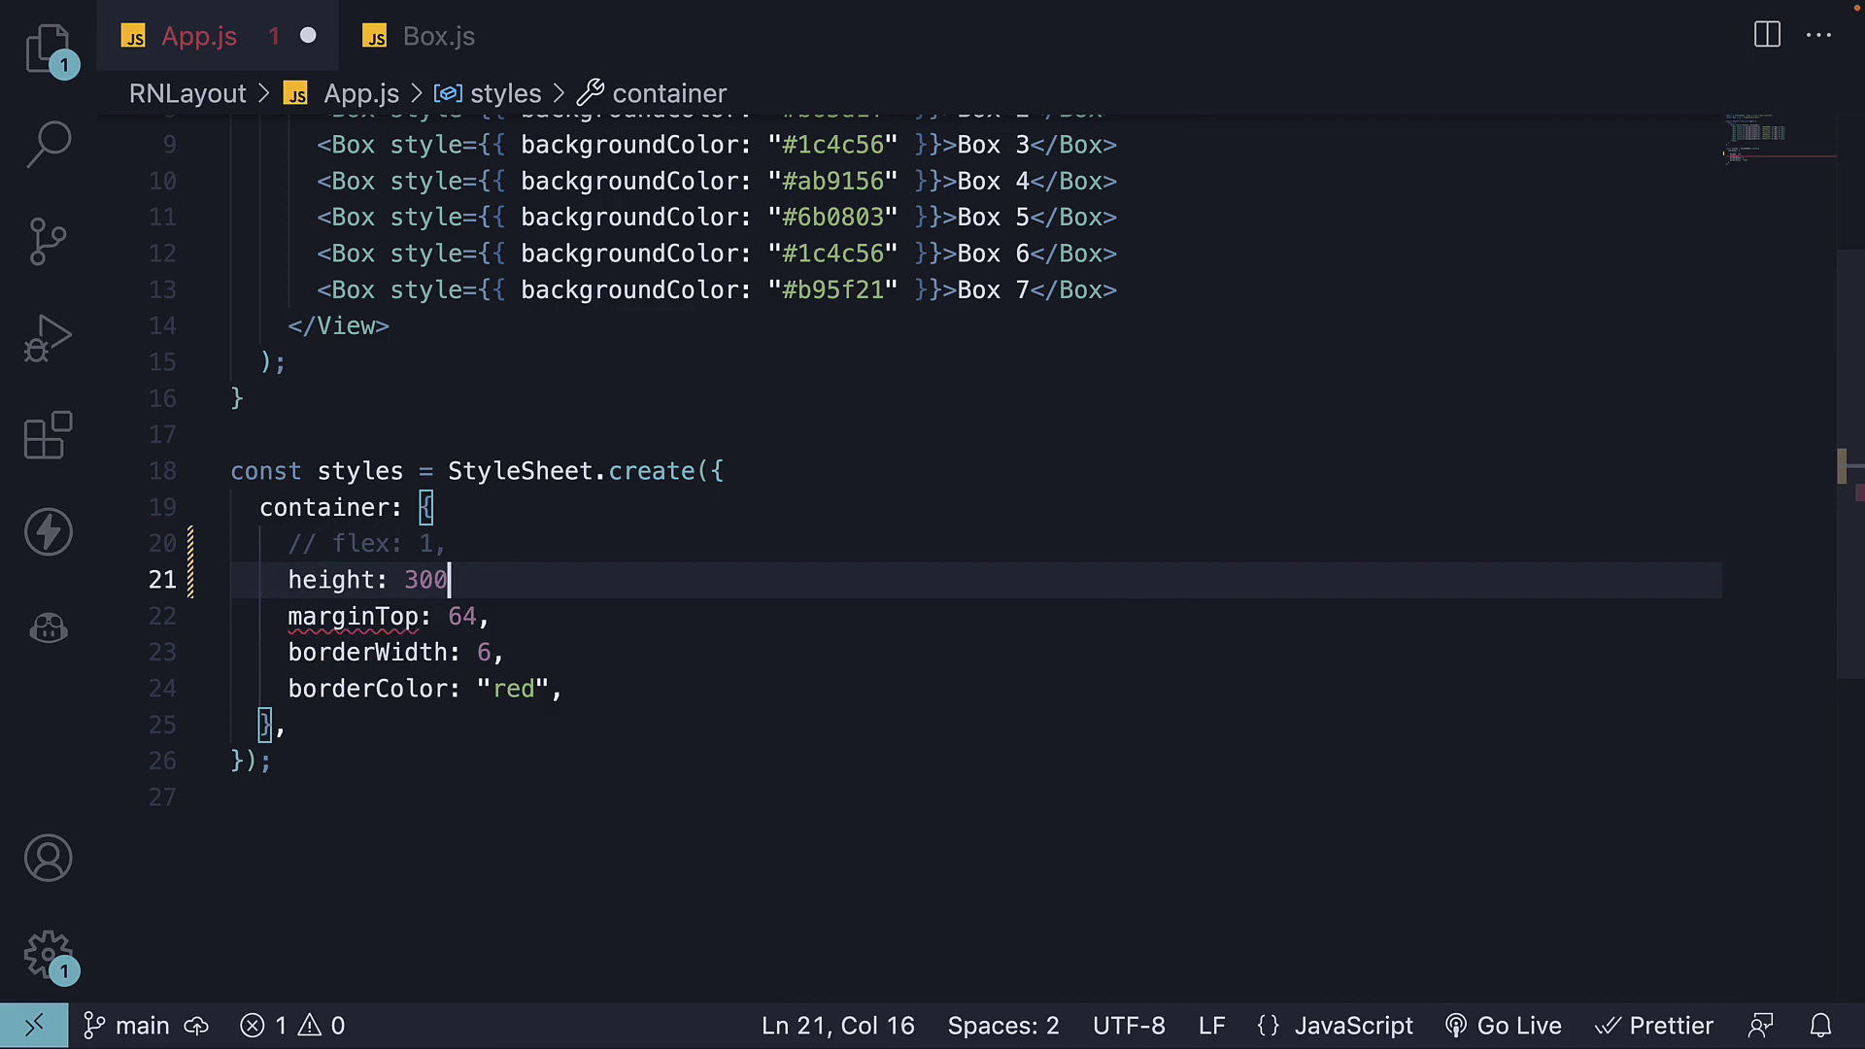
text(,)
key(Return)
text(flexW)
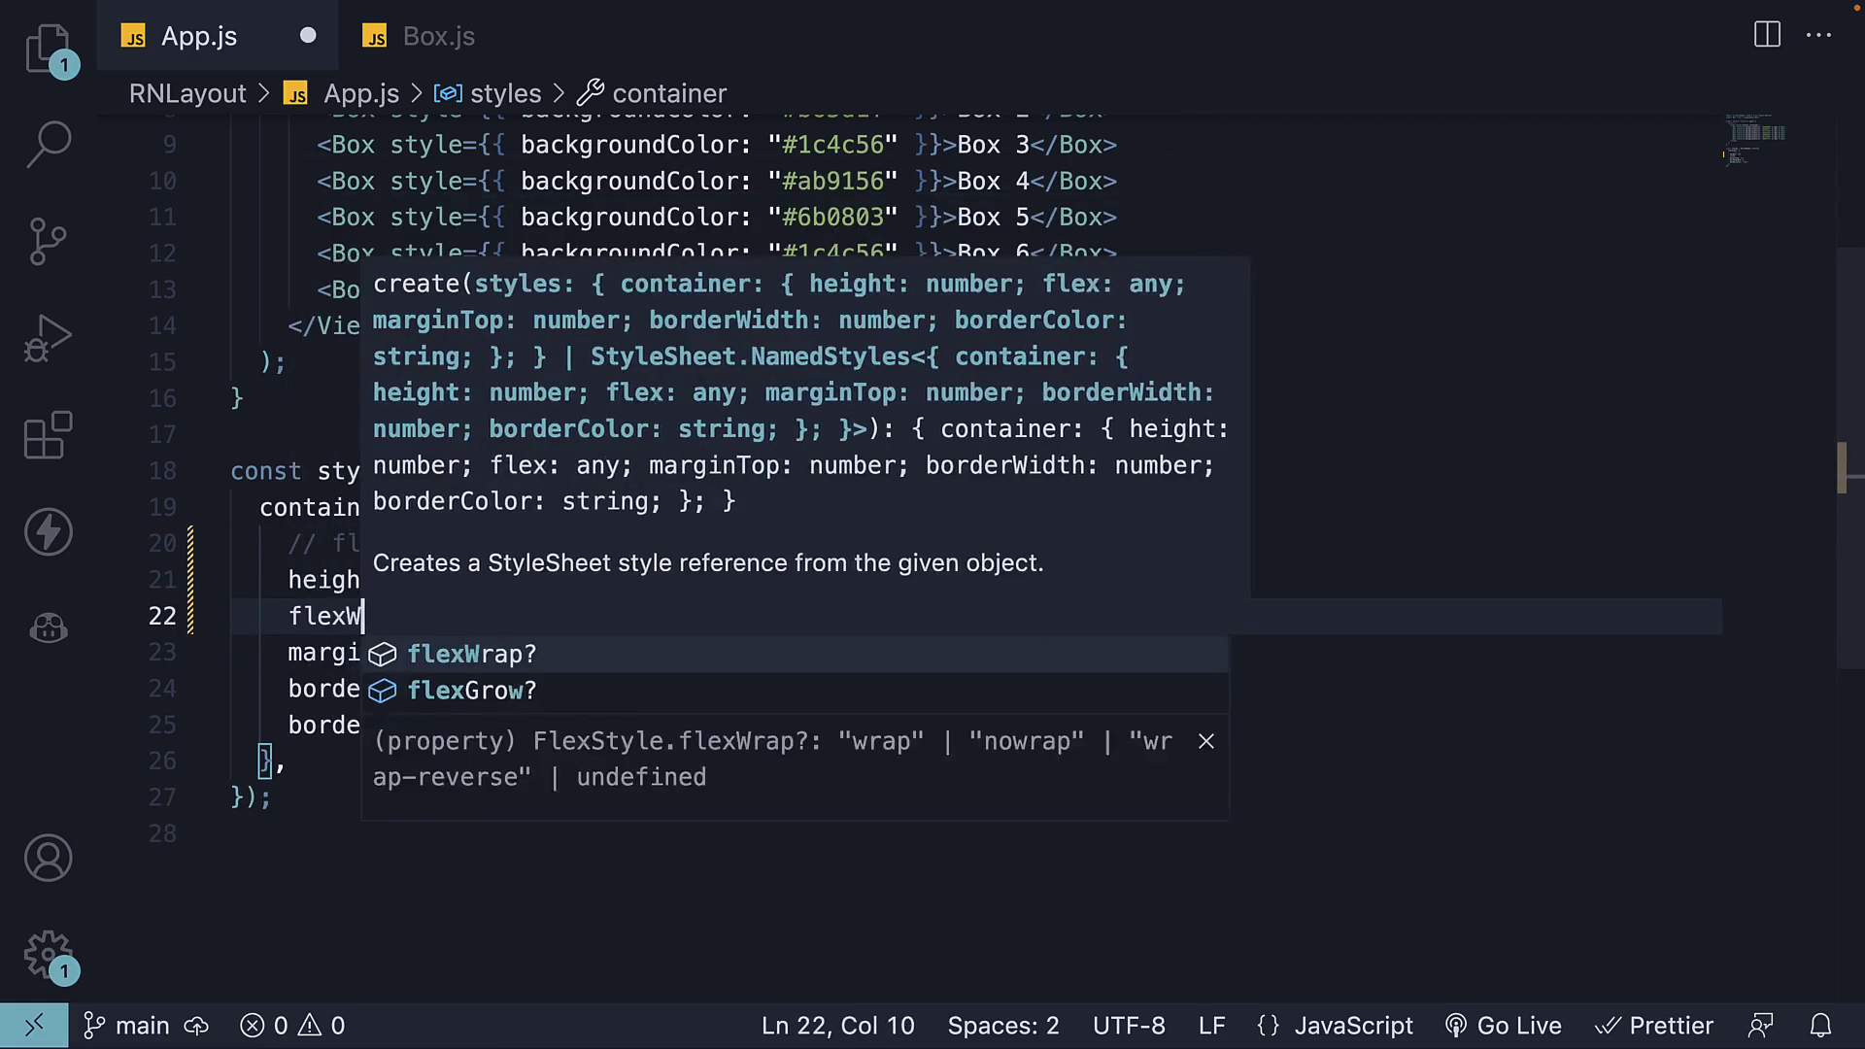
text(rap: "wrap)
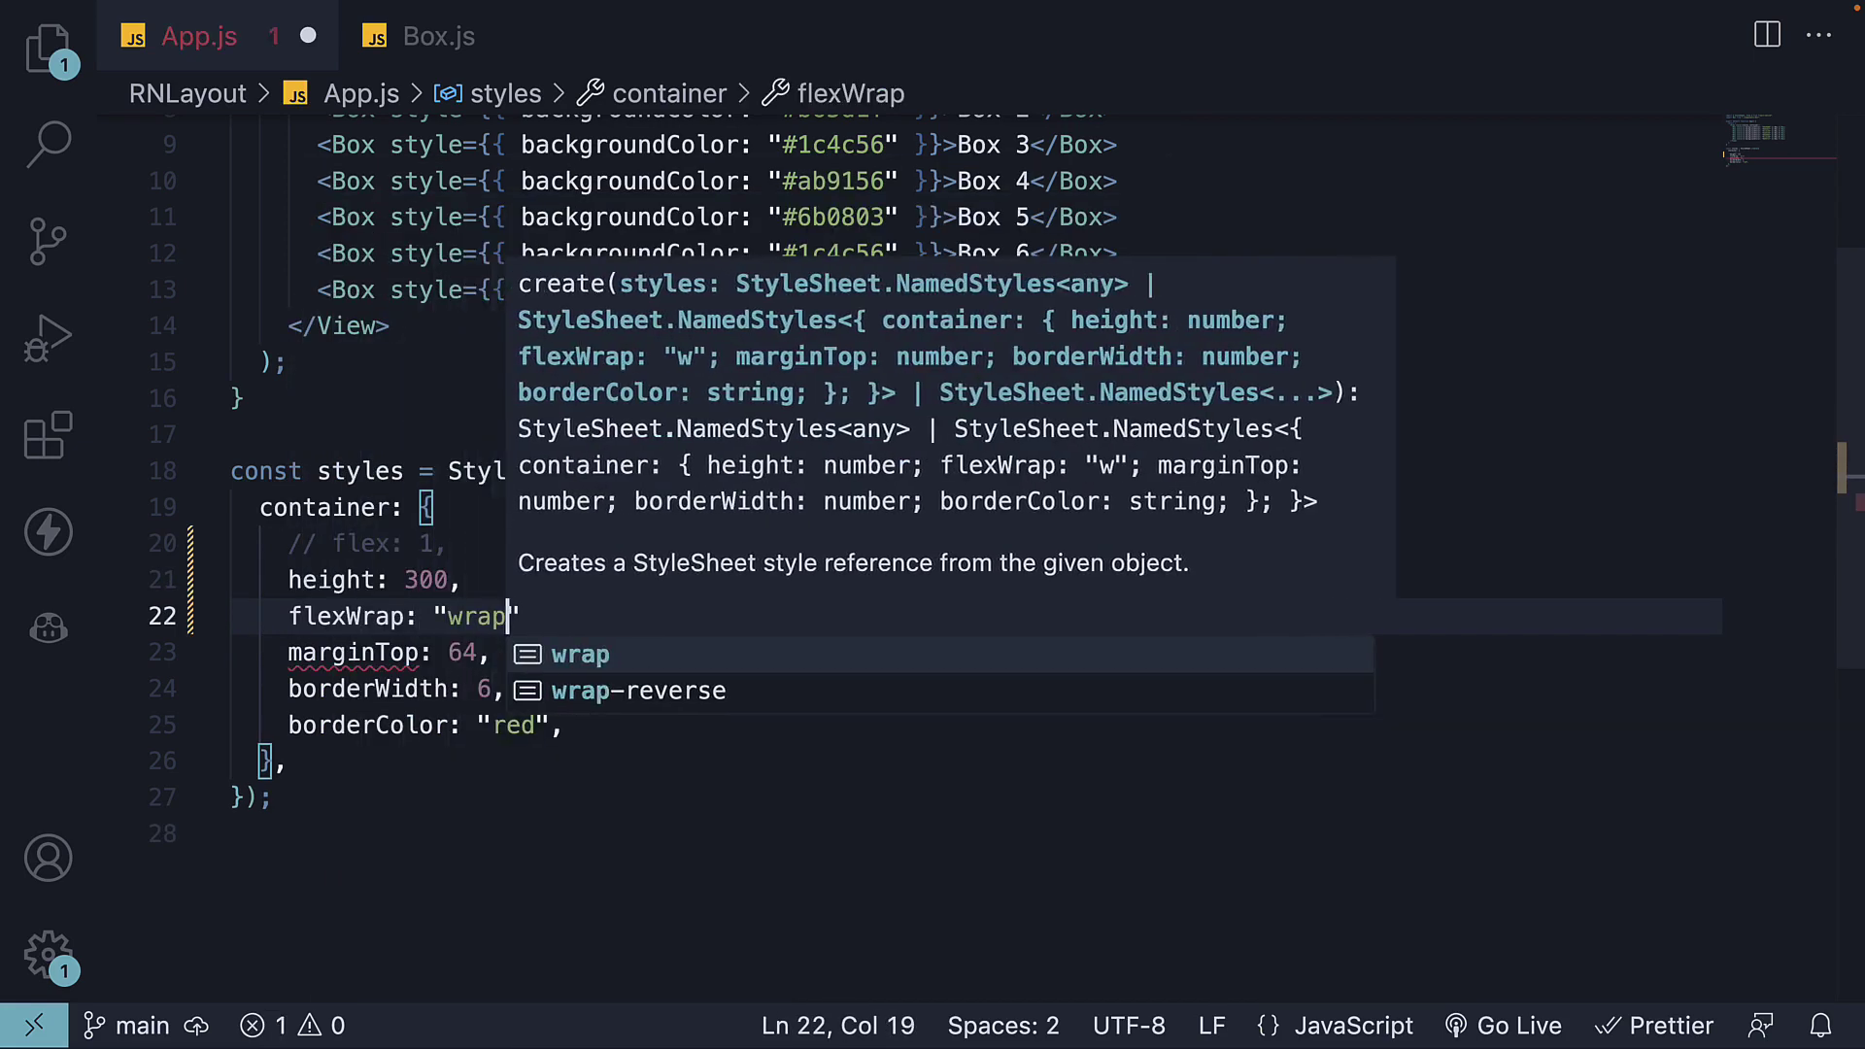
key(Right)
text(,)
Step: Save App.js so both simulators show the seven boxes wrapped into columns
key(ctrl+s)
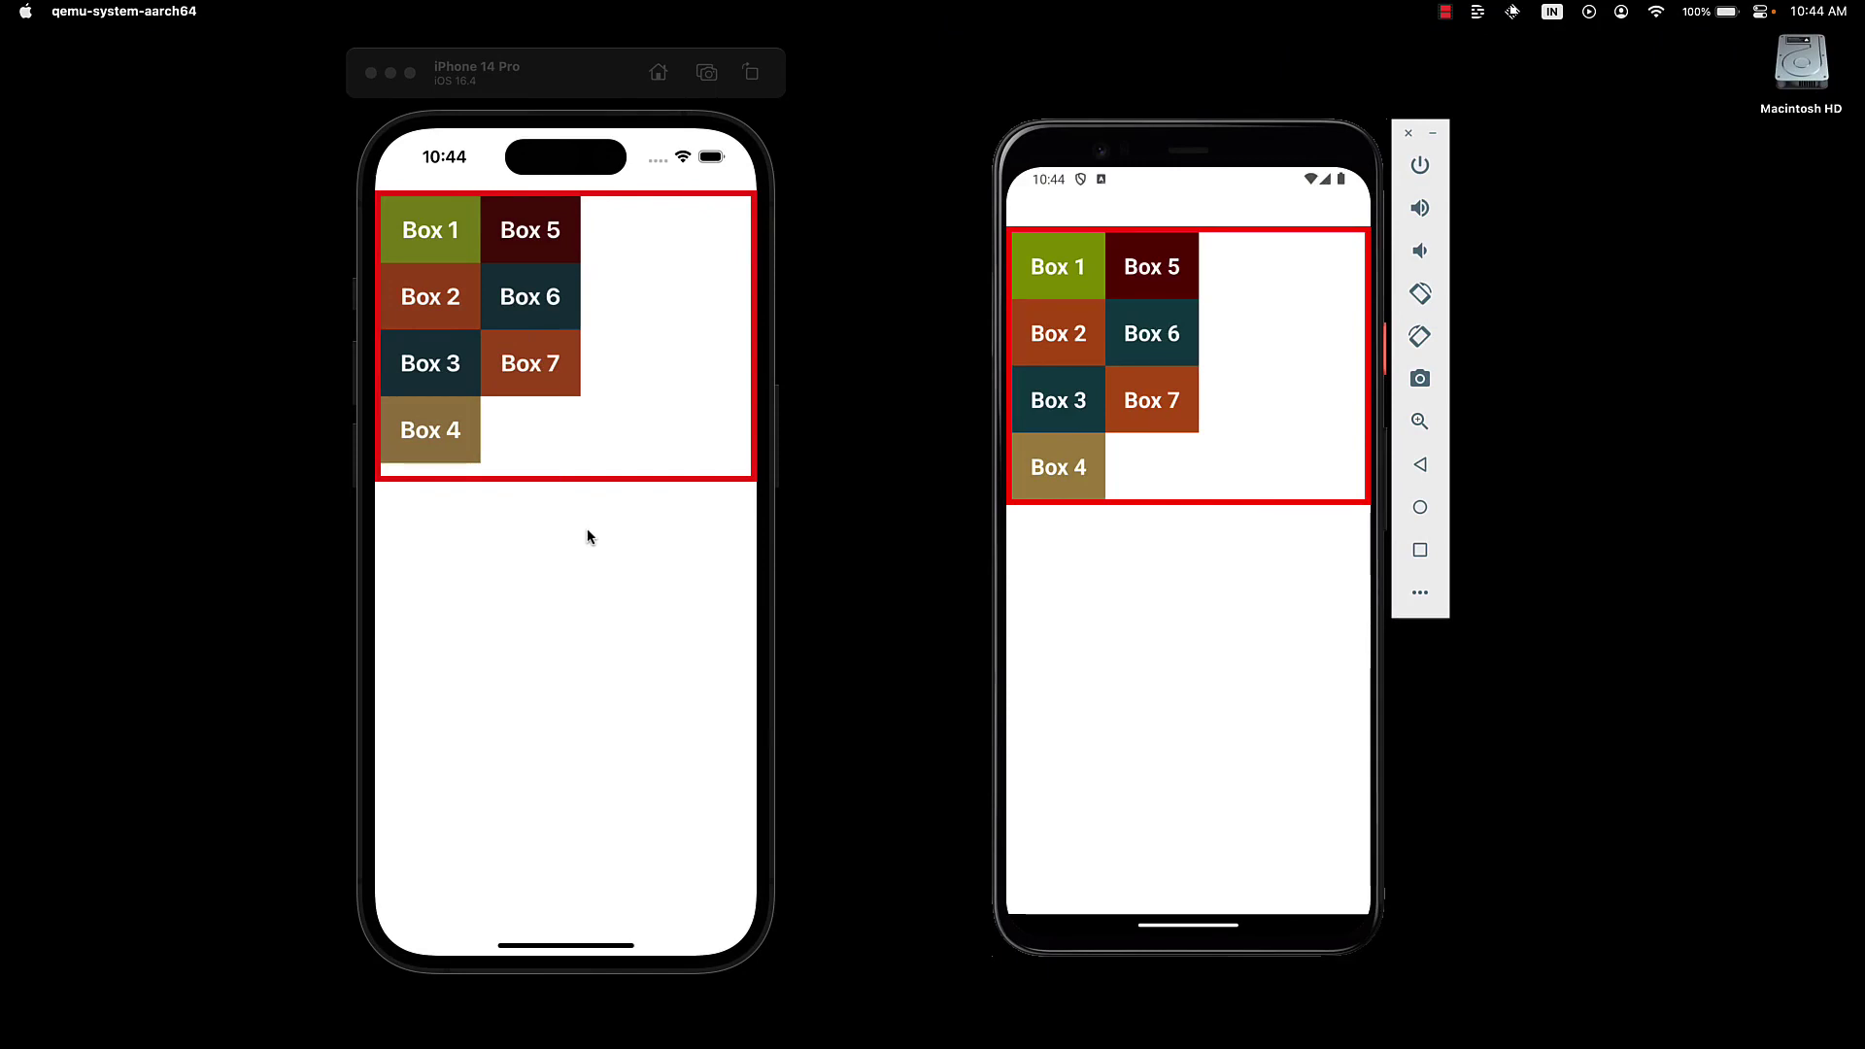
Step: Add rowGap: 20 below flexWrap, save App.js, and check the spaced rows in the simulators
key(super+Tab)
key(Return)
text(rowGap)
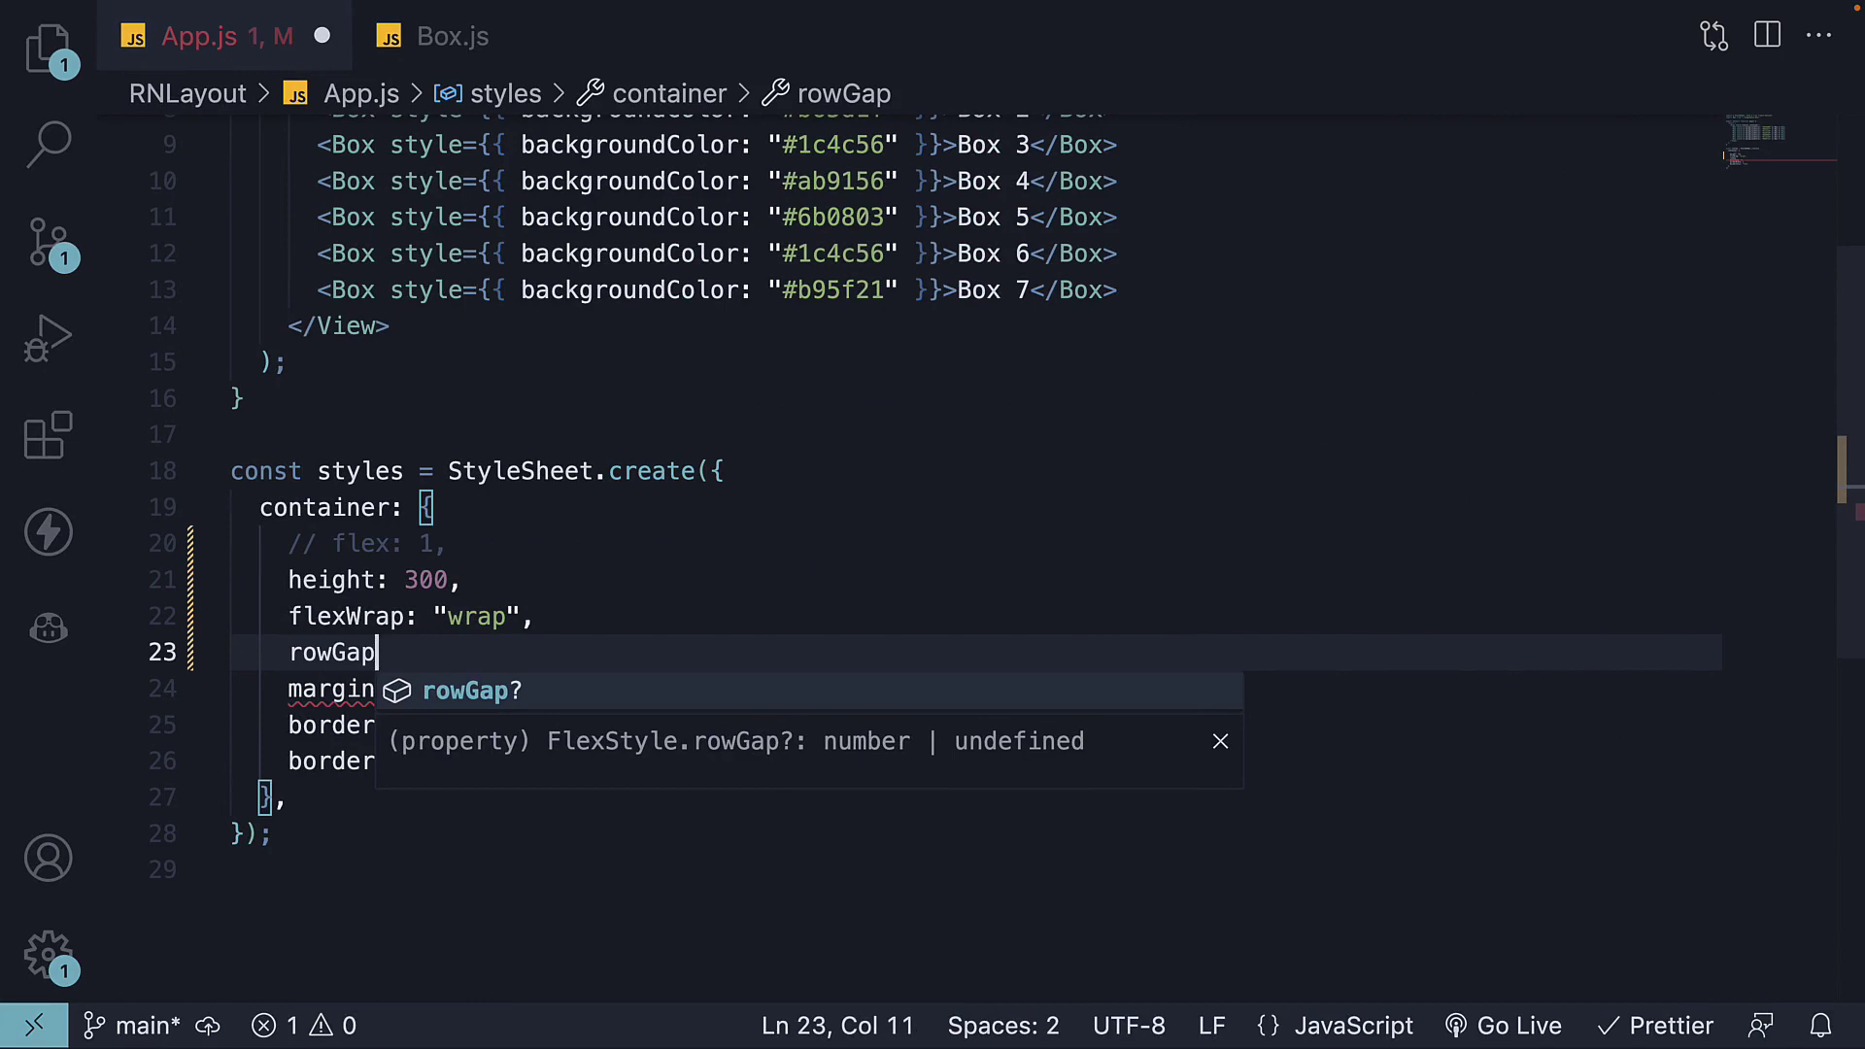
text(: 2)
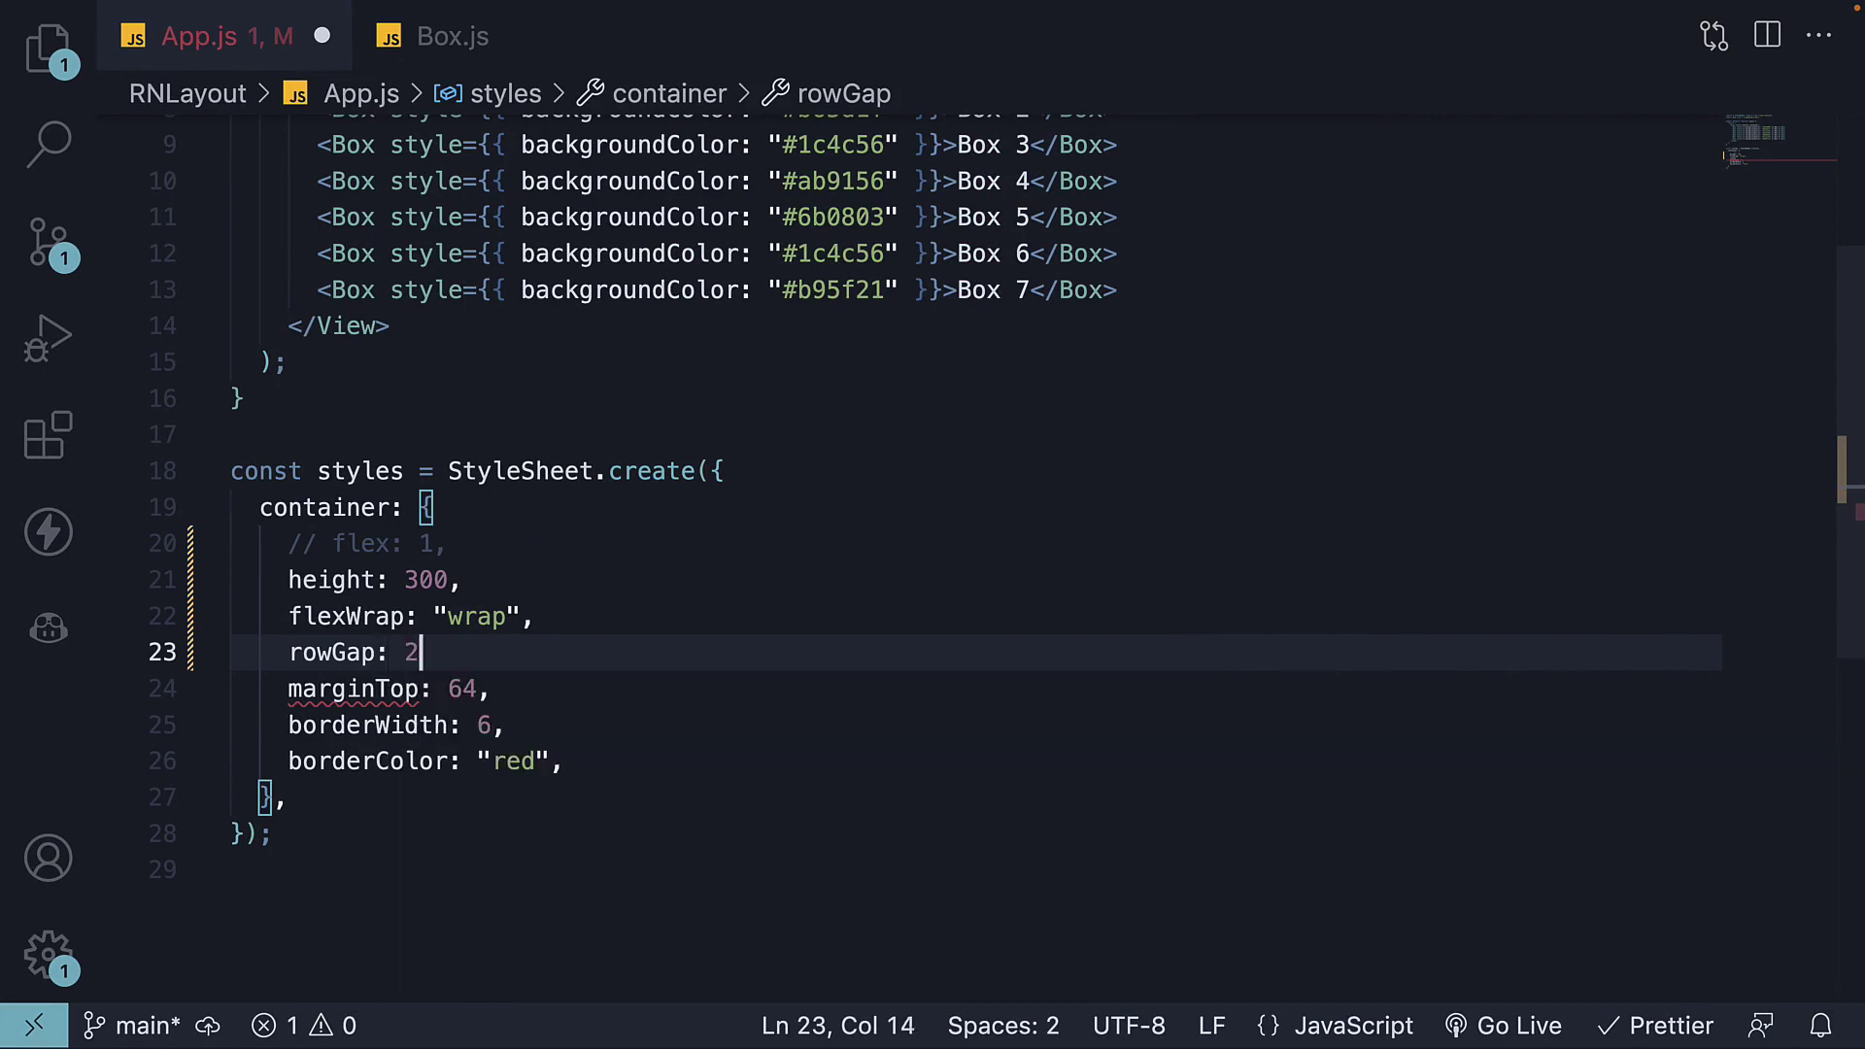
text(0,)
key(ctrl+s)
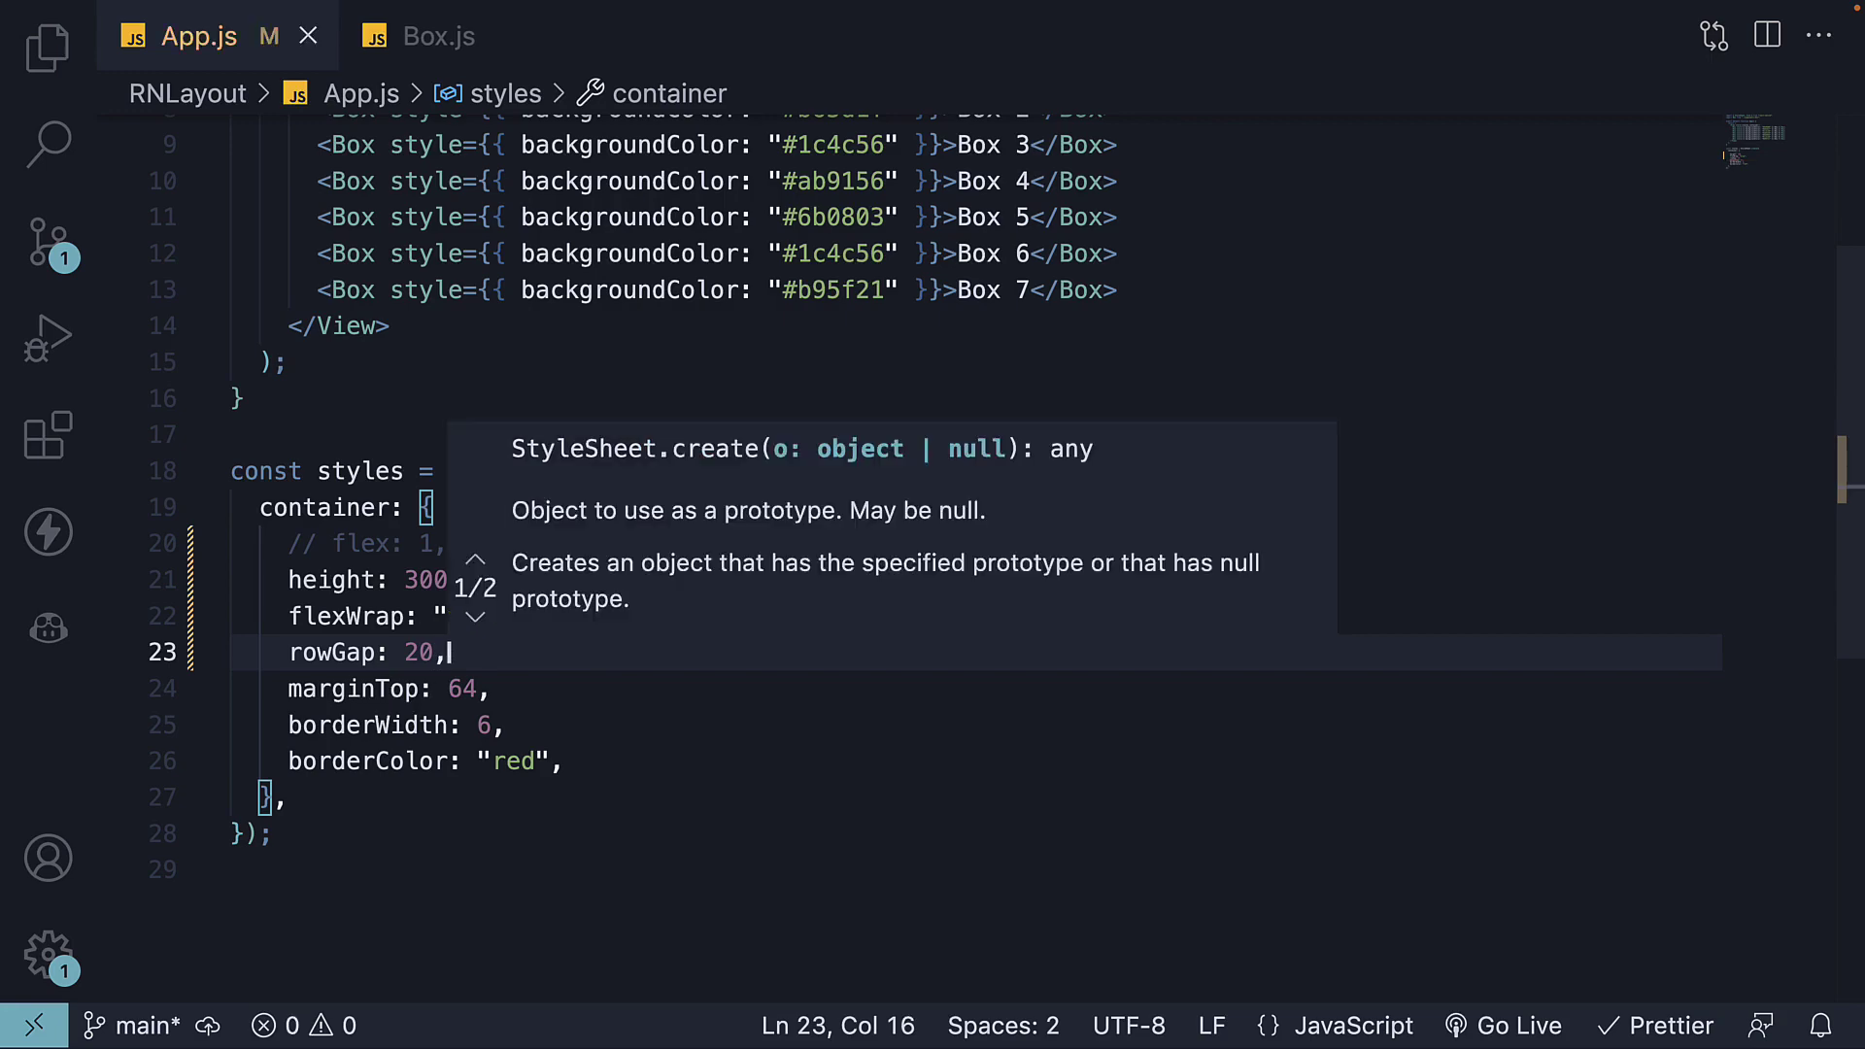
click(659, 716)
key(super+Tab)
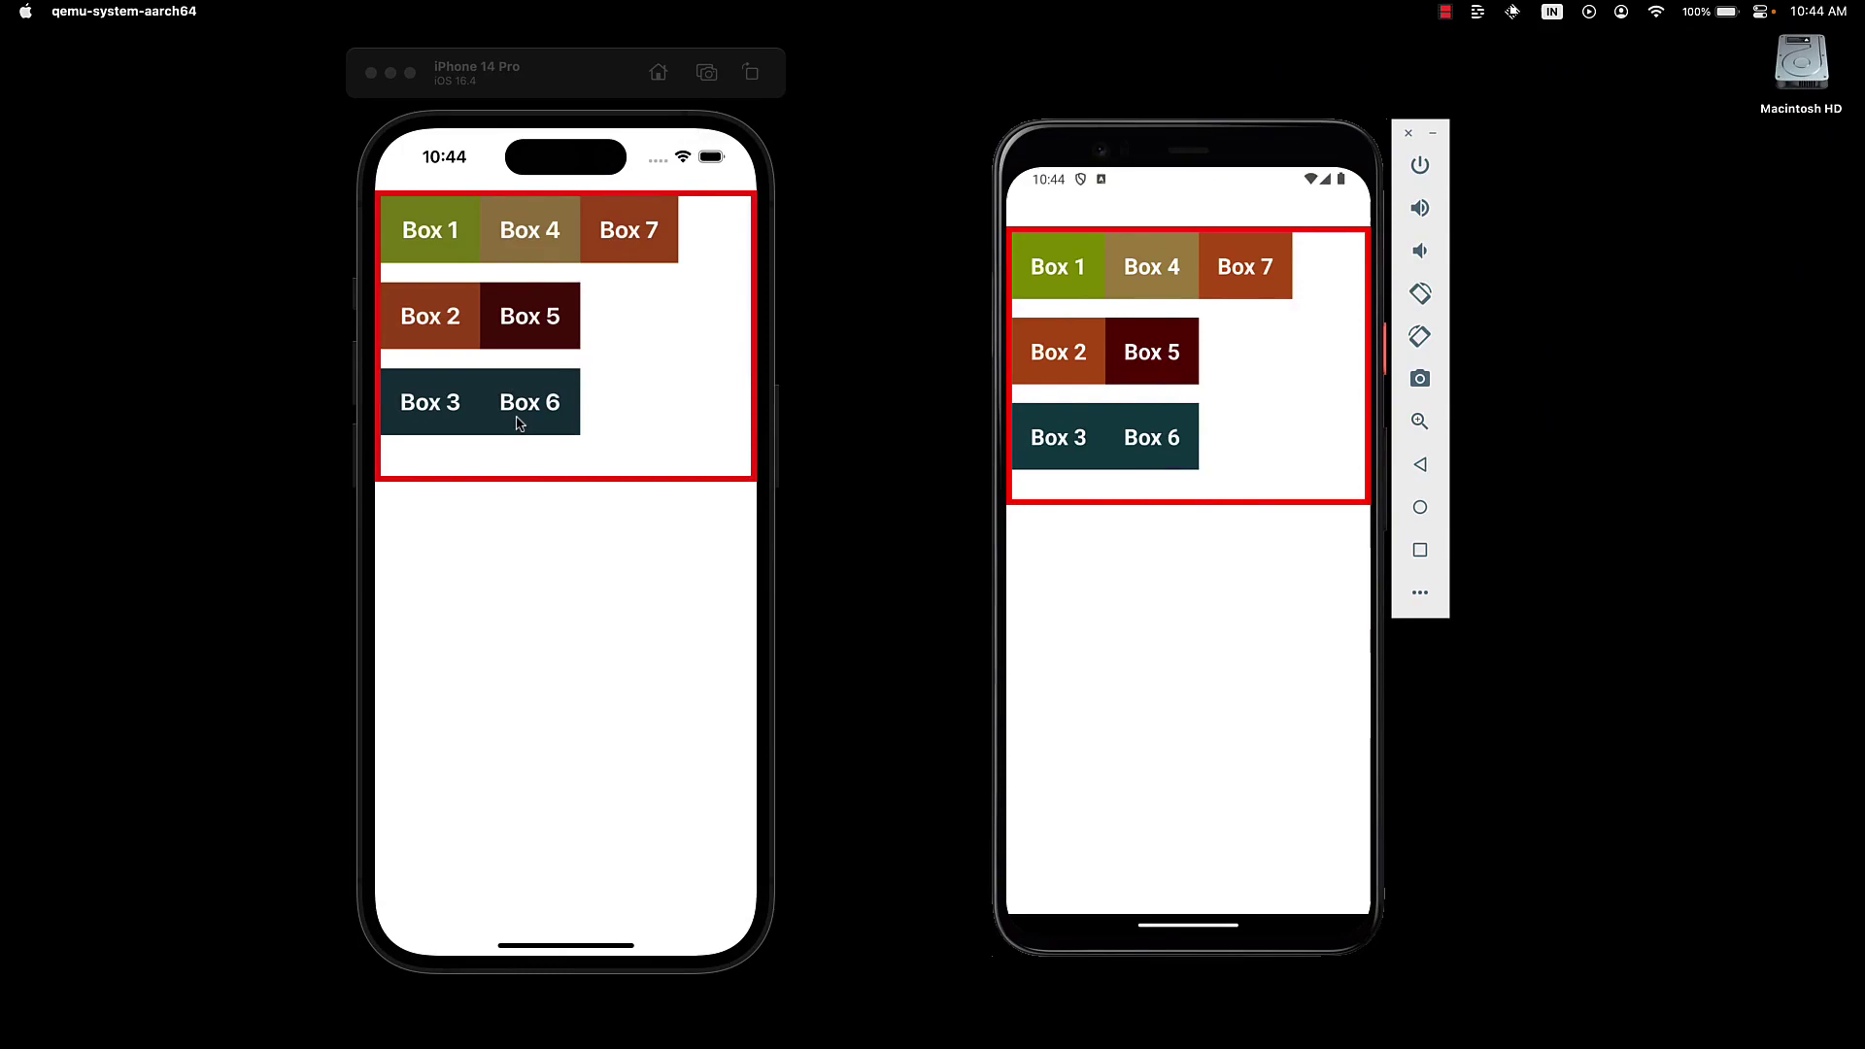
Step: Add columnGap: 30 under rowGap, save, and review the wider column spacing in the simulators
key(super+Tab)
click(574, 655)
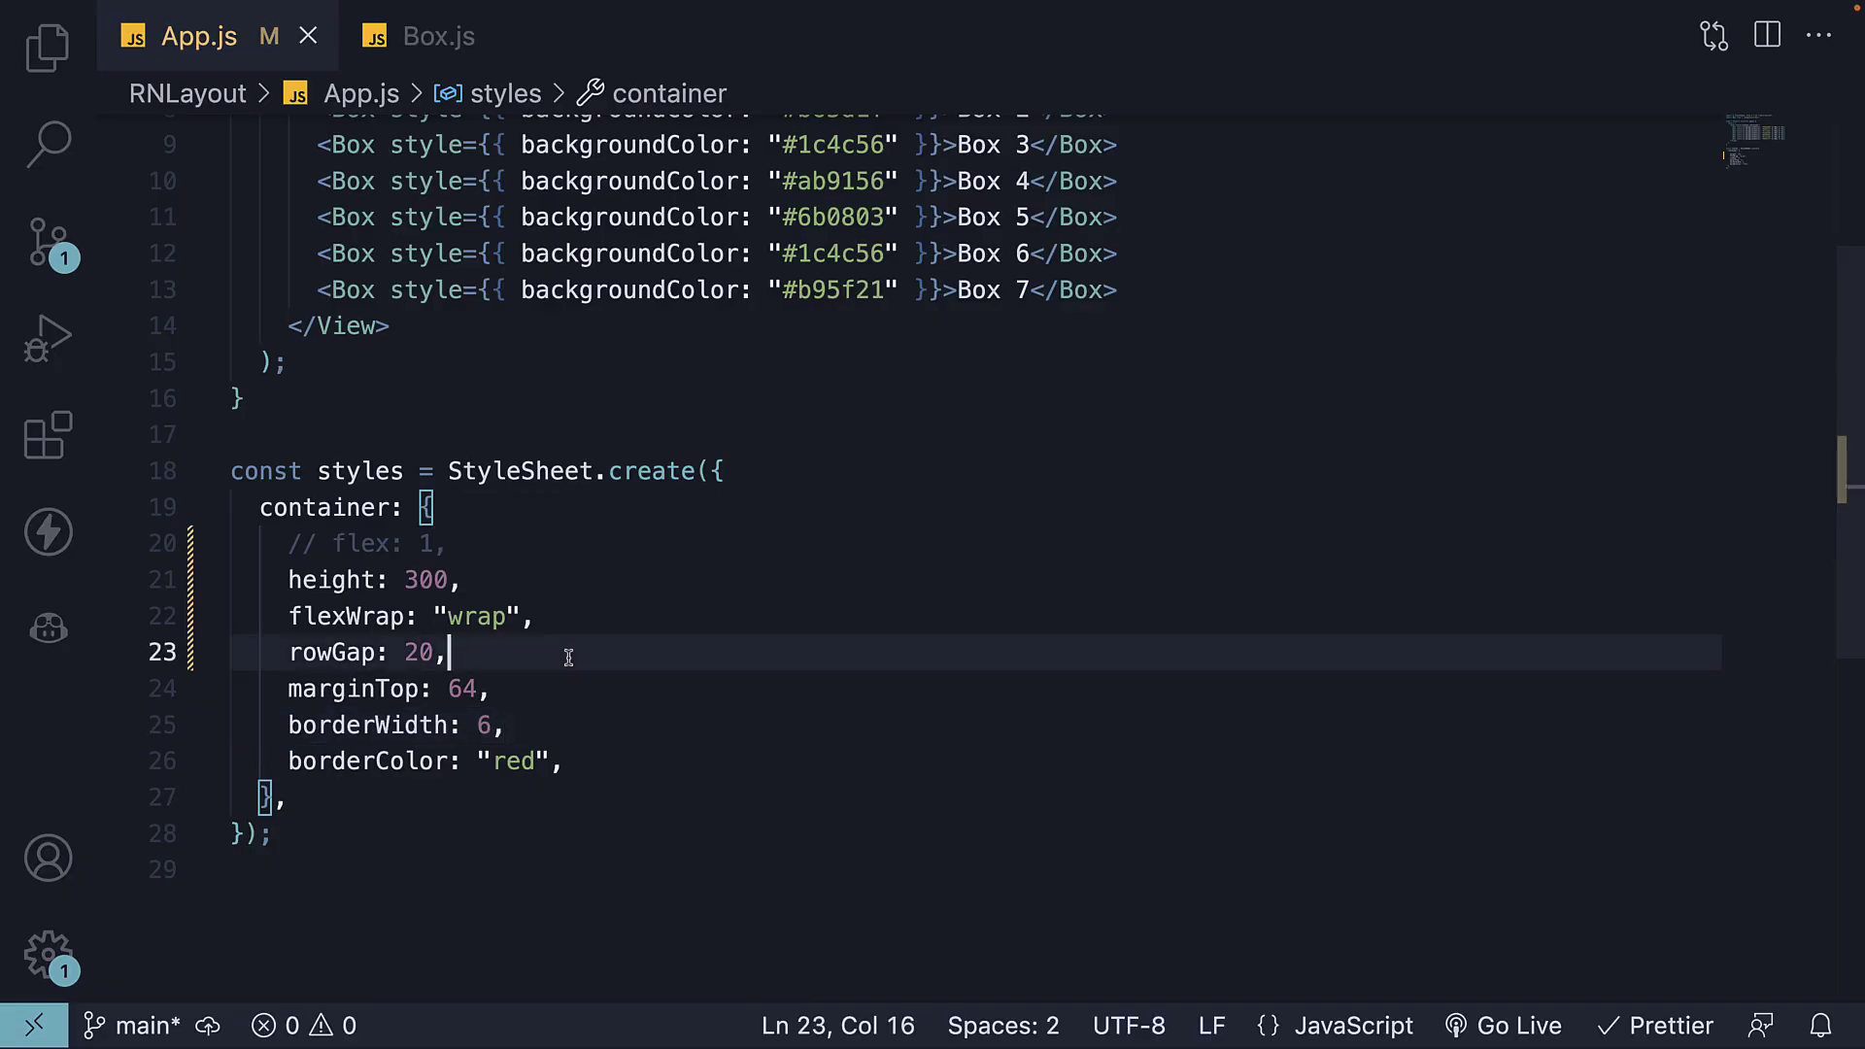
key(Return)
text(col)
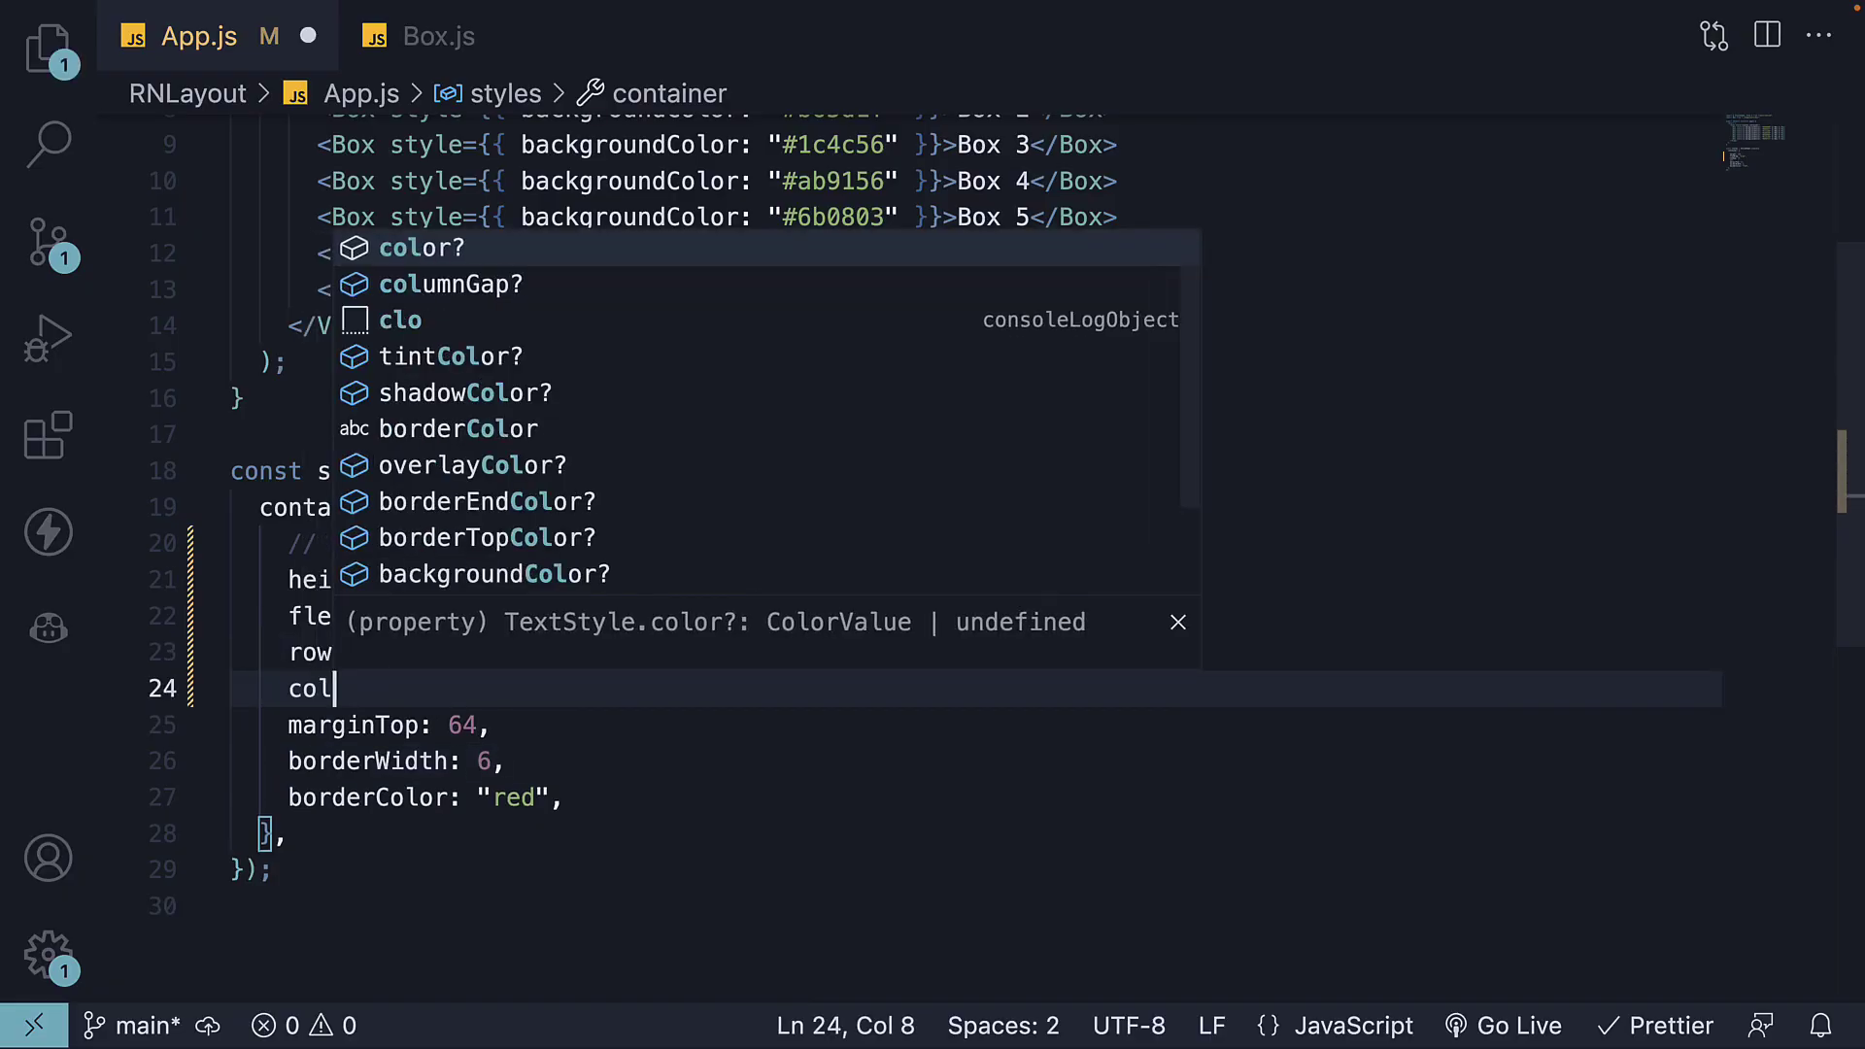
key(Down)
key(Return)
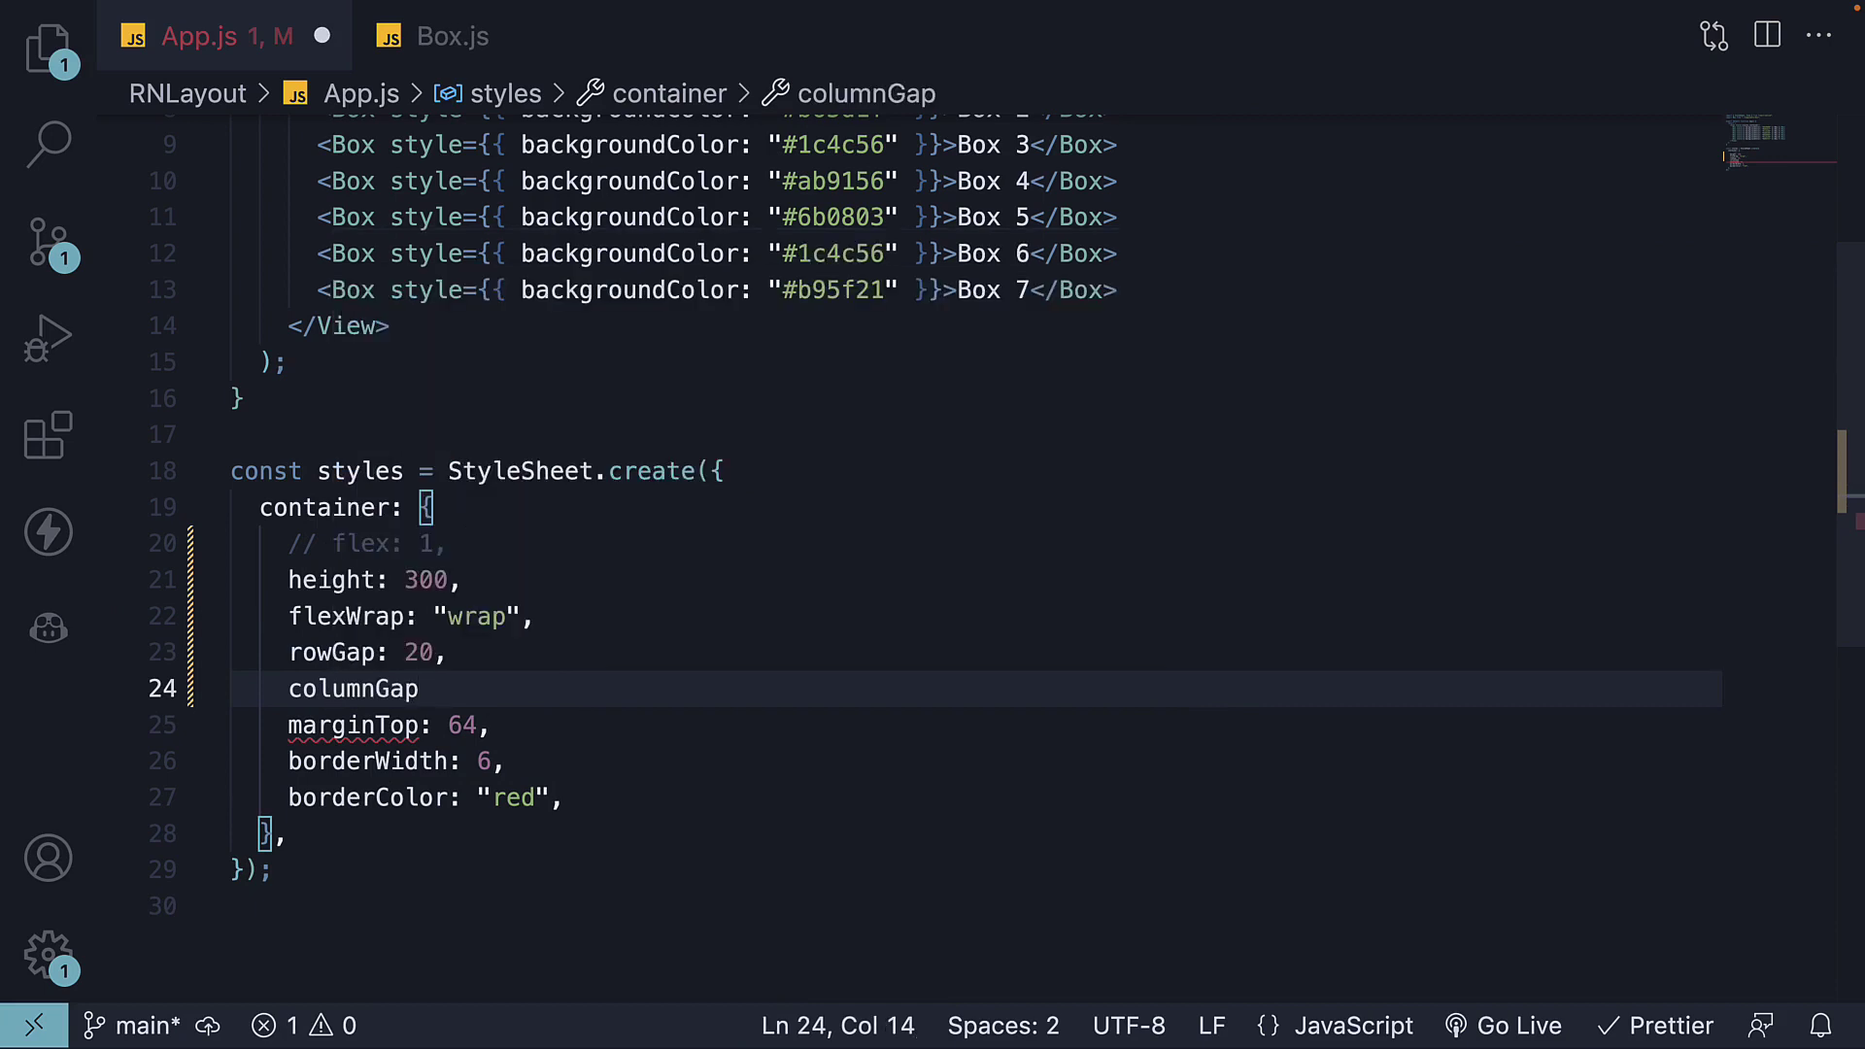
text(:)
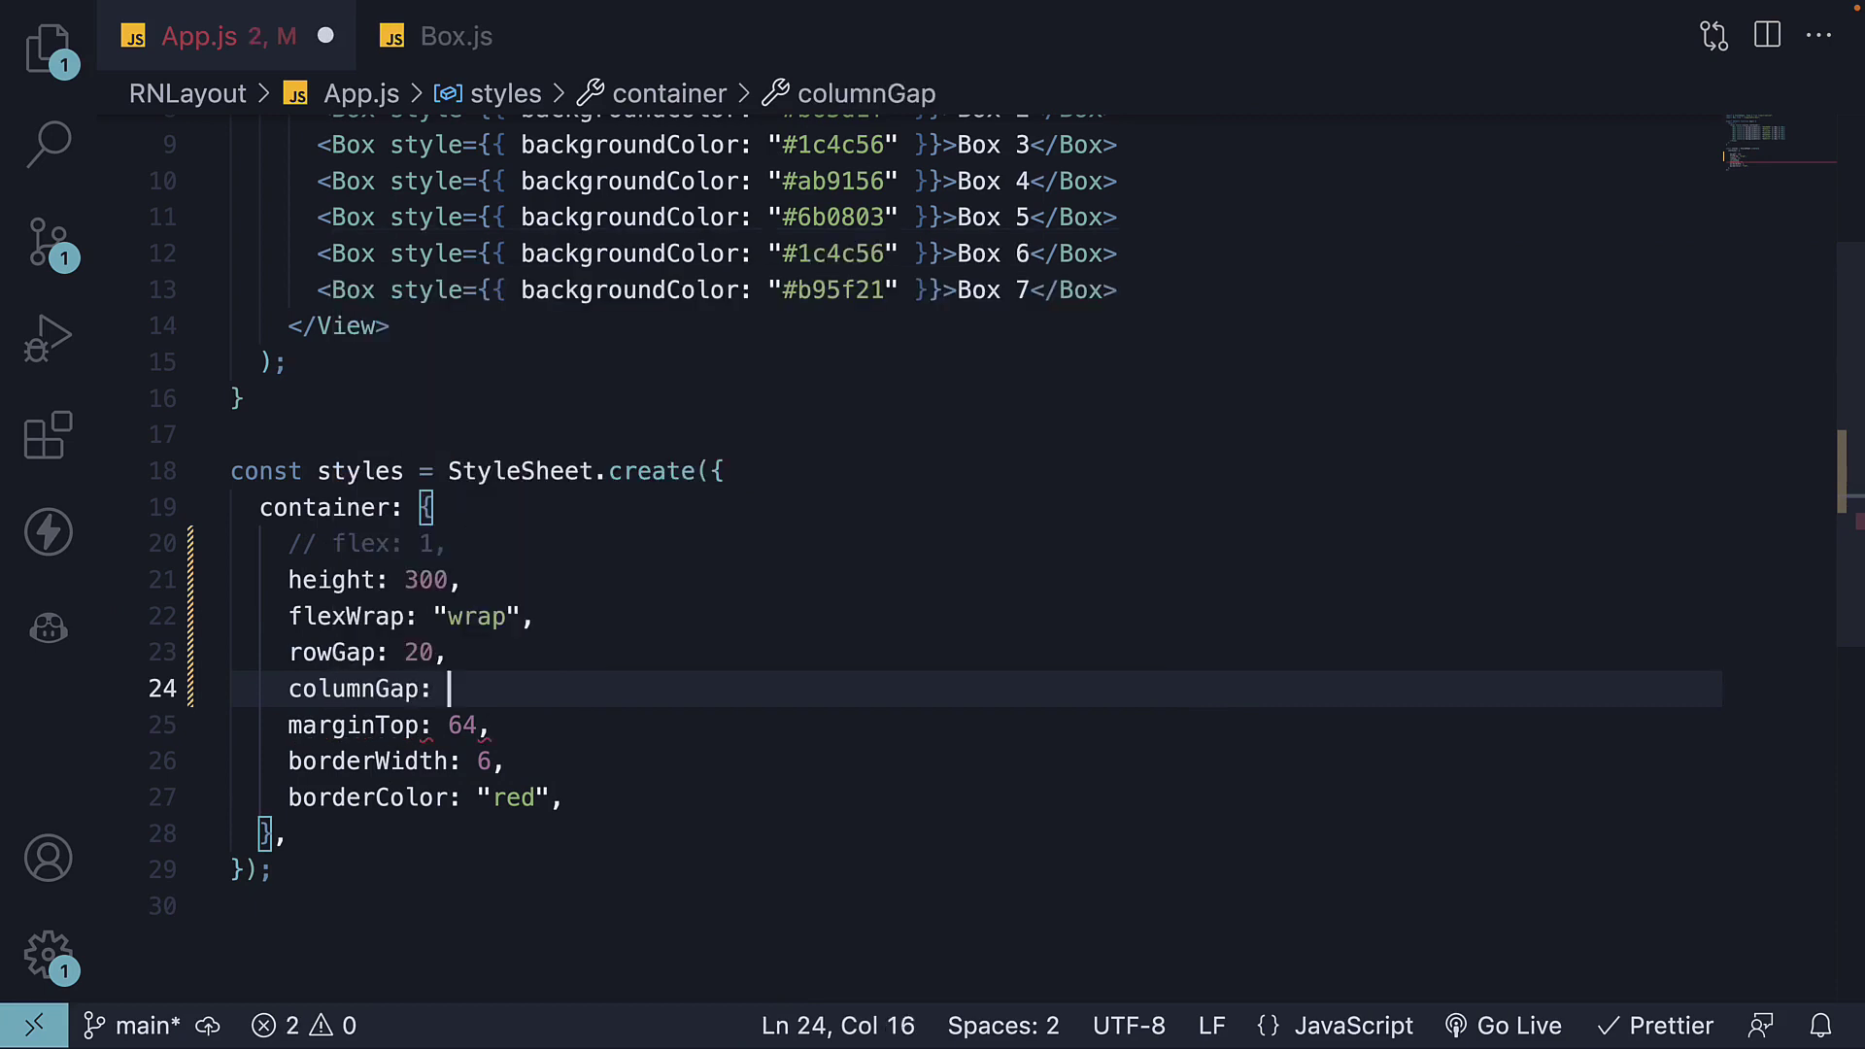
text( 30)
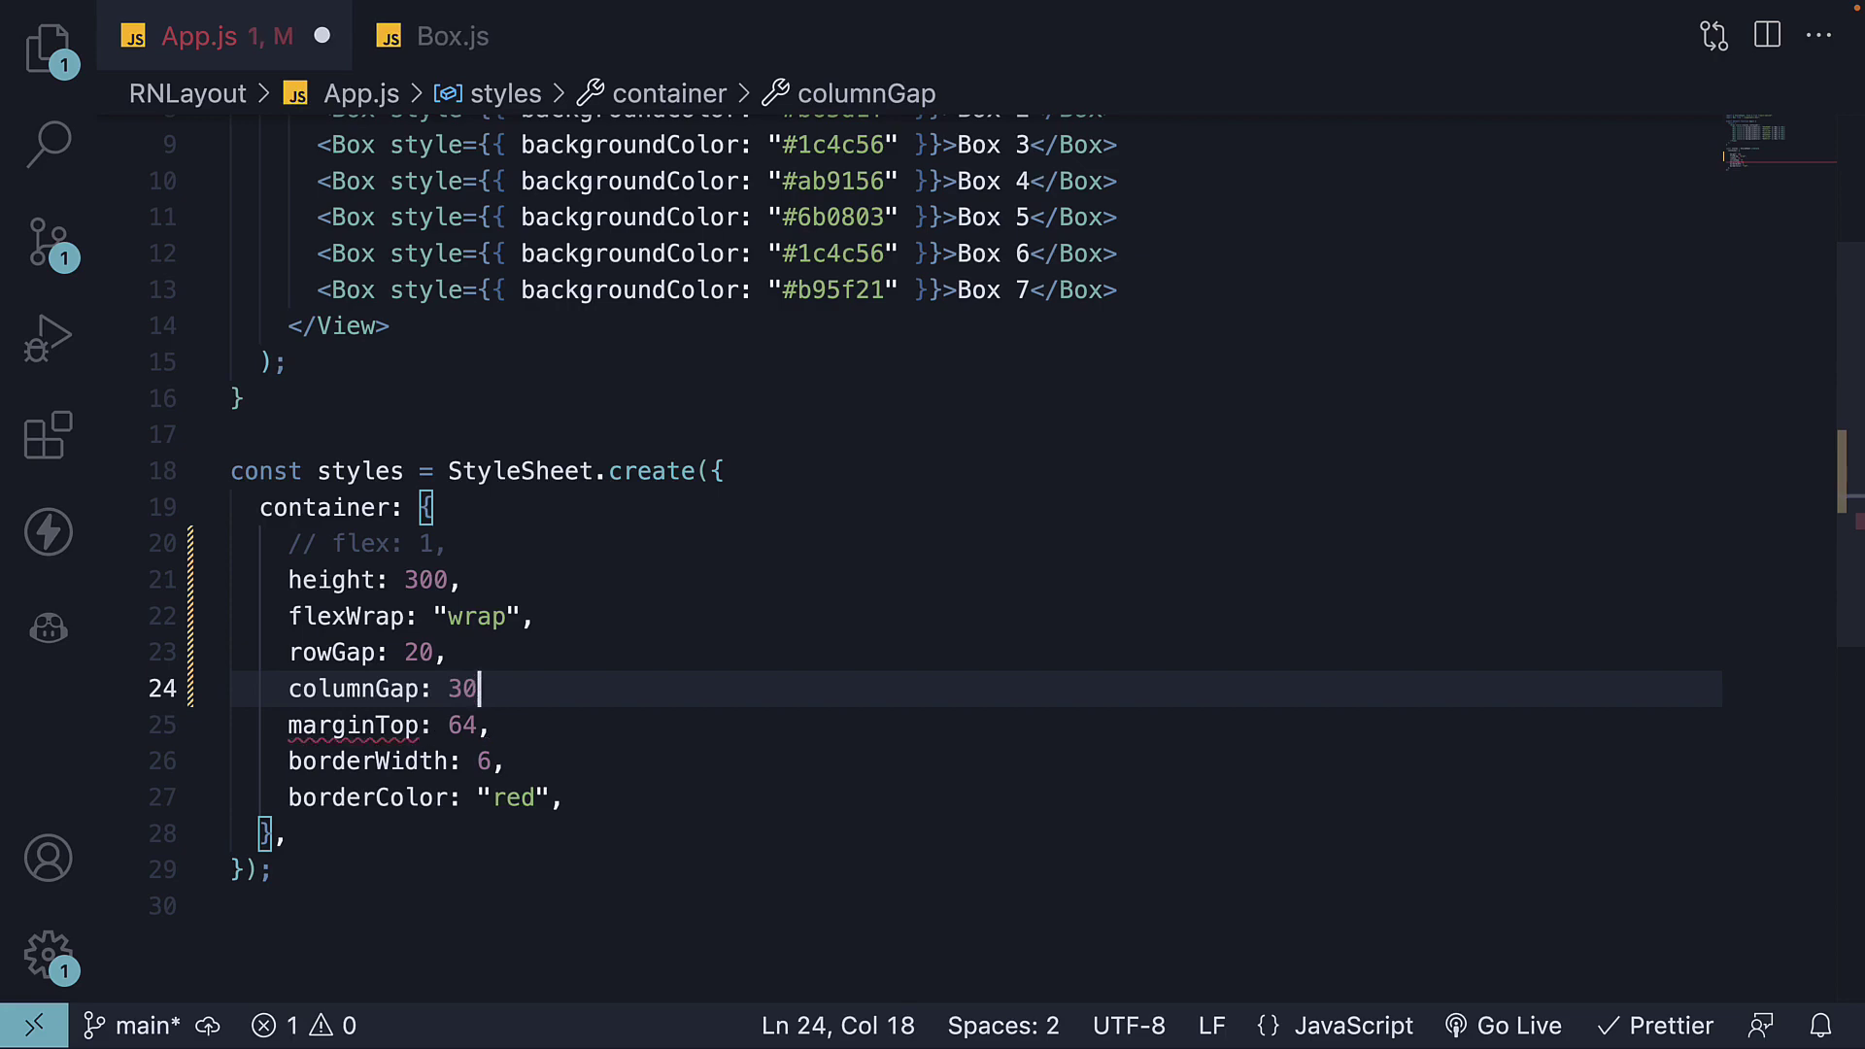
text(,)
key(ctrl+s)
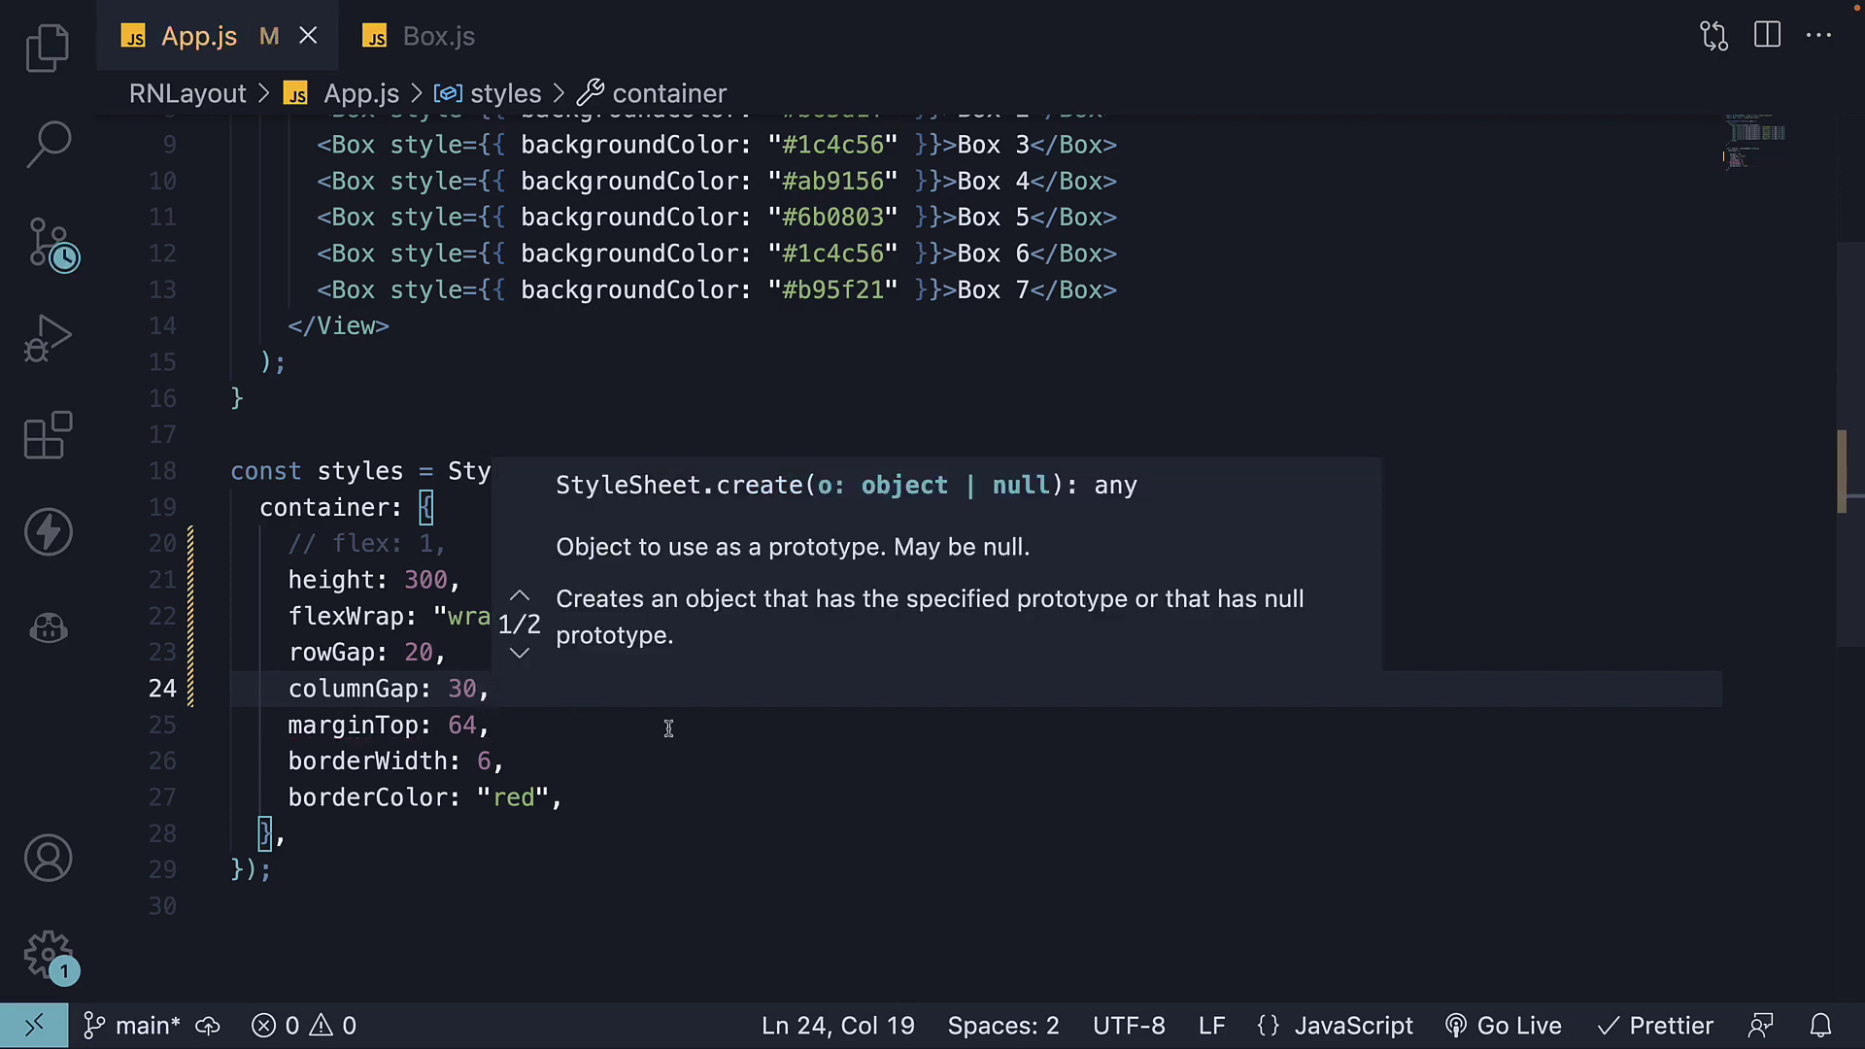
key(ctrl+Left)
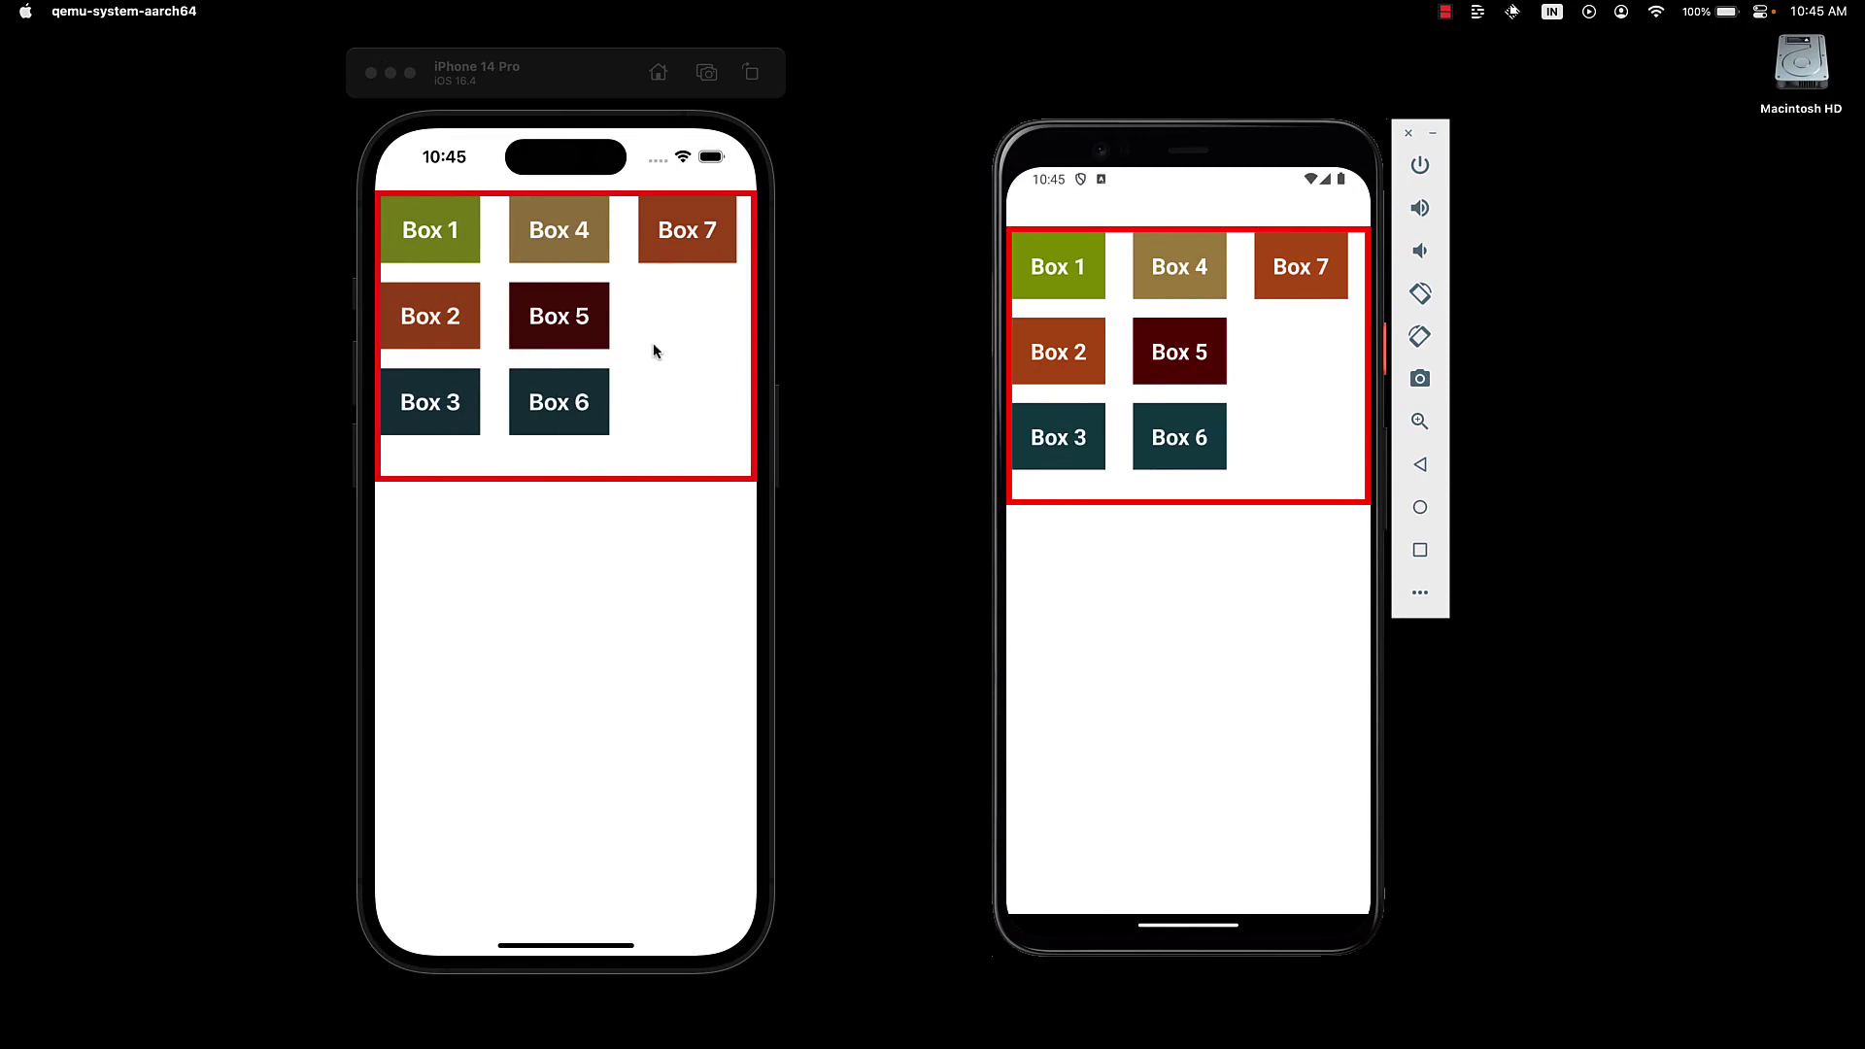
key(ctrl+Right)
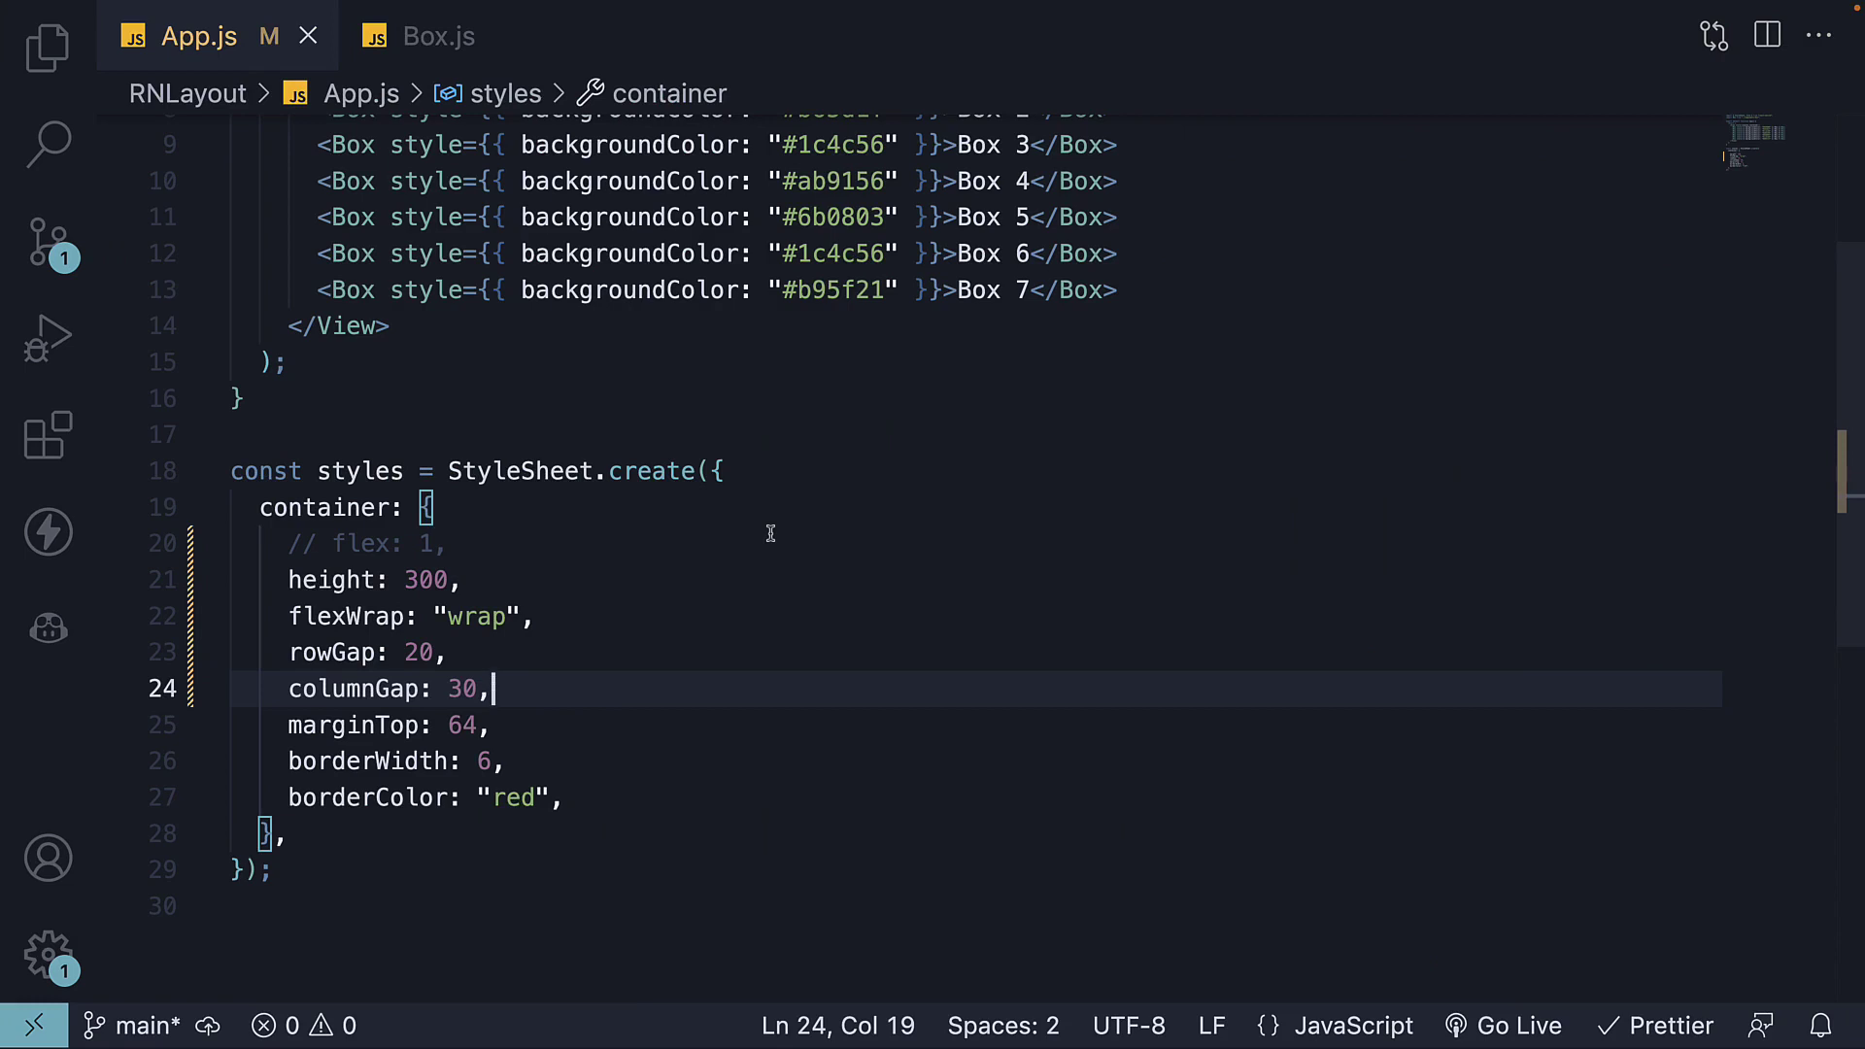
Step: Add gap: 10 below columnGap, save, and select the rowGap and columnGap lines
key(Return)
text(gap: )
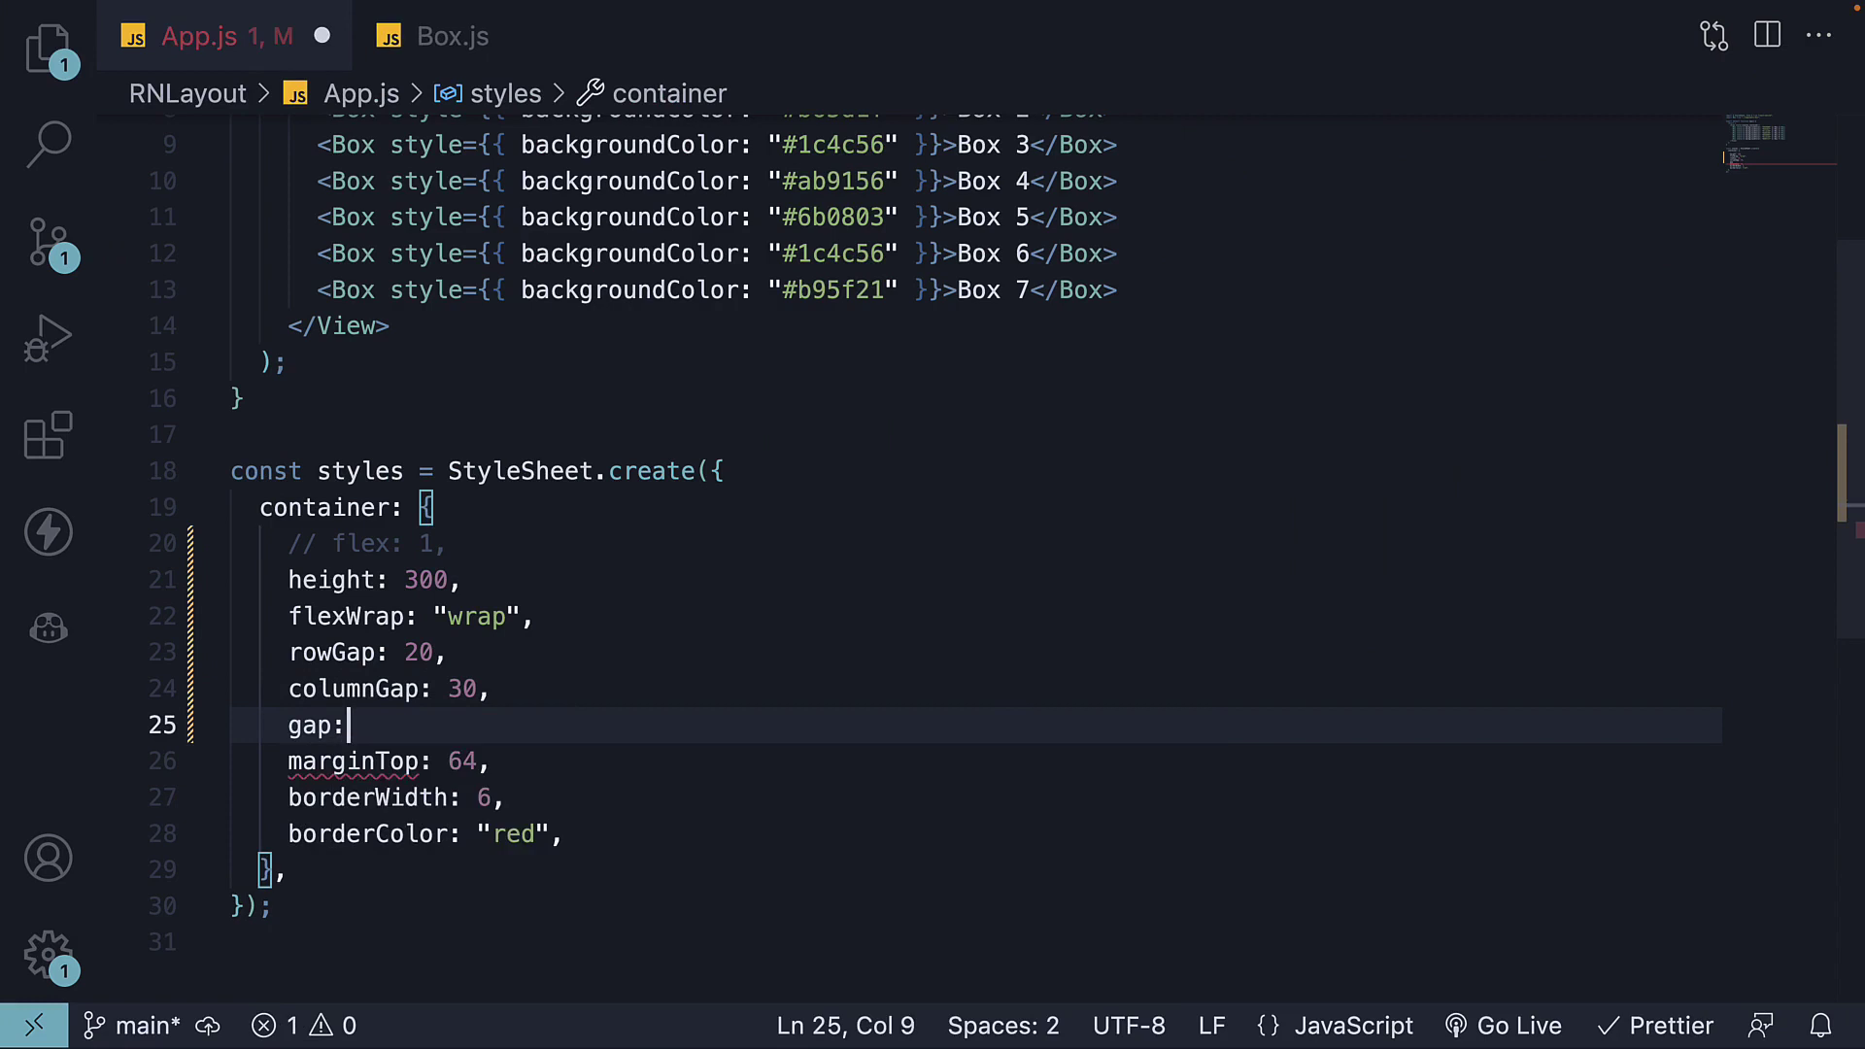
text(10,)
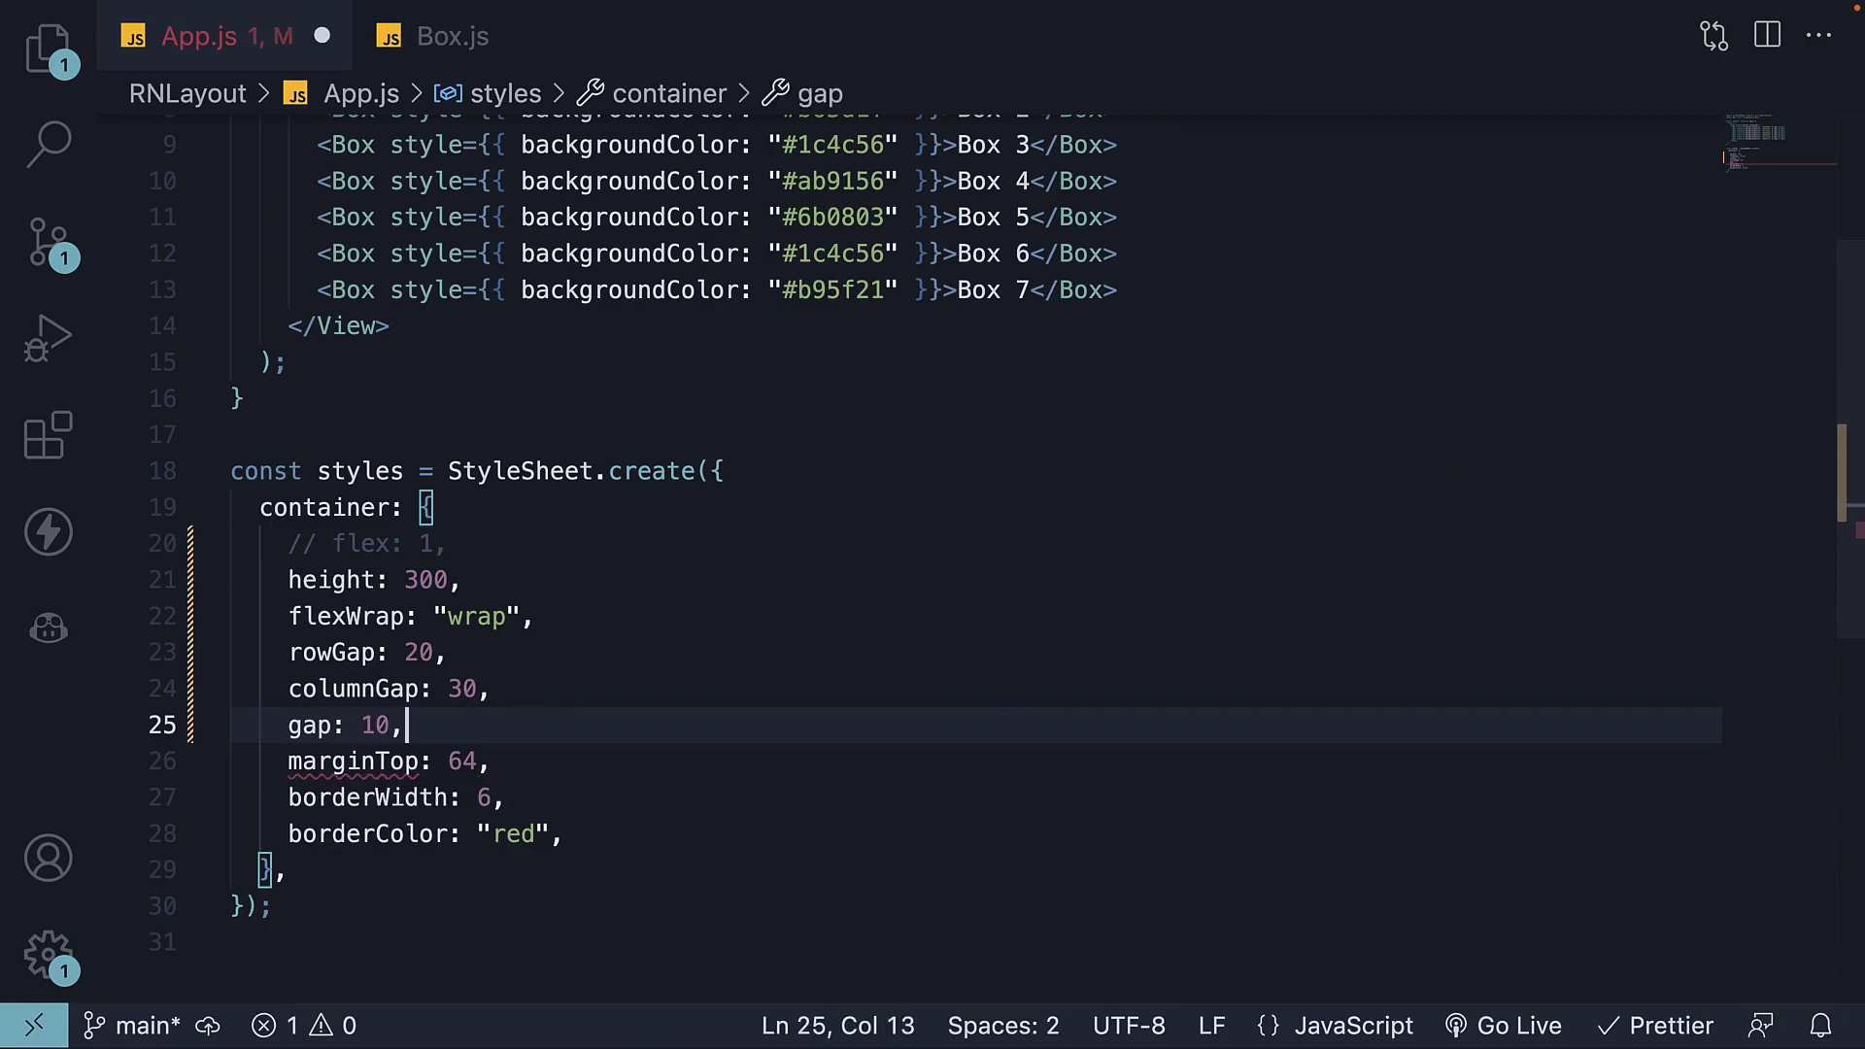
key(ctrl+s)
click(336, 688)
double_click(336, 689)
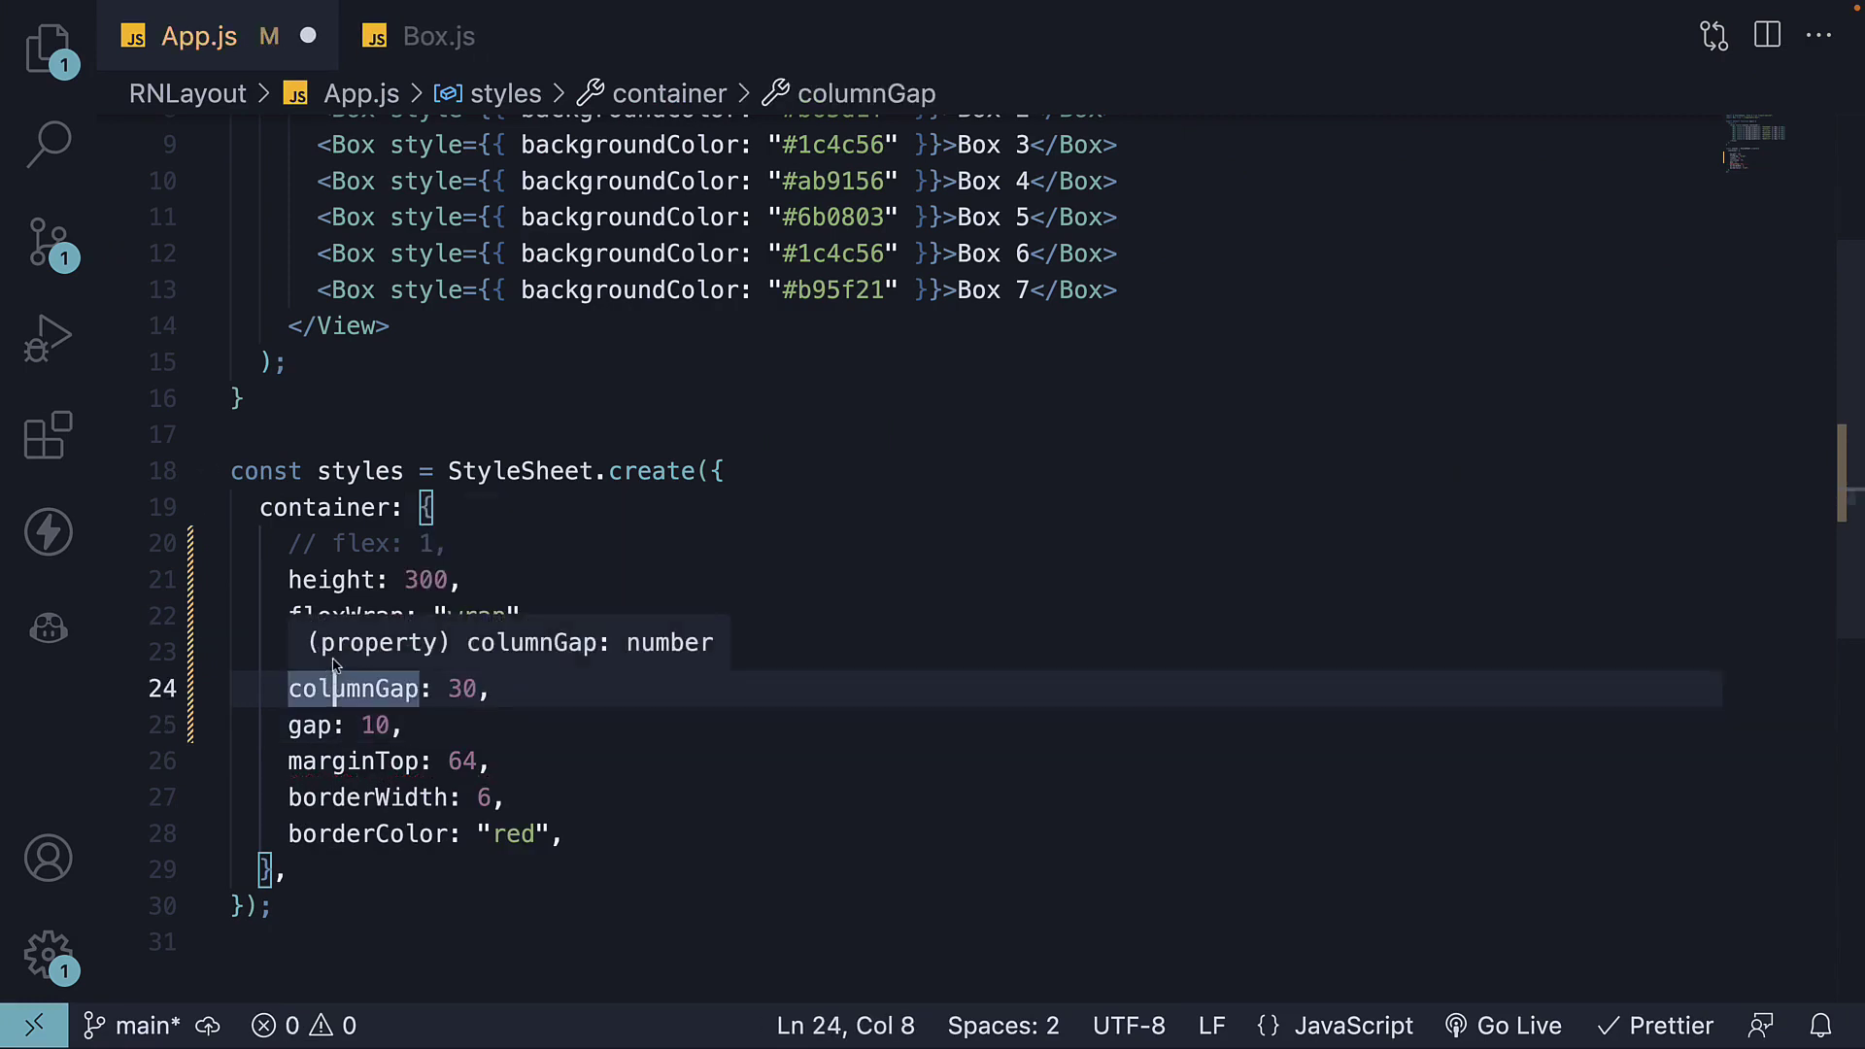
double_click(328, 654)
drag(289, 654, 336, 688)
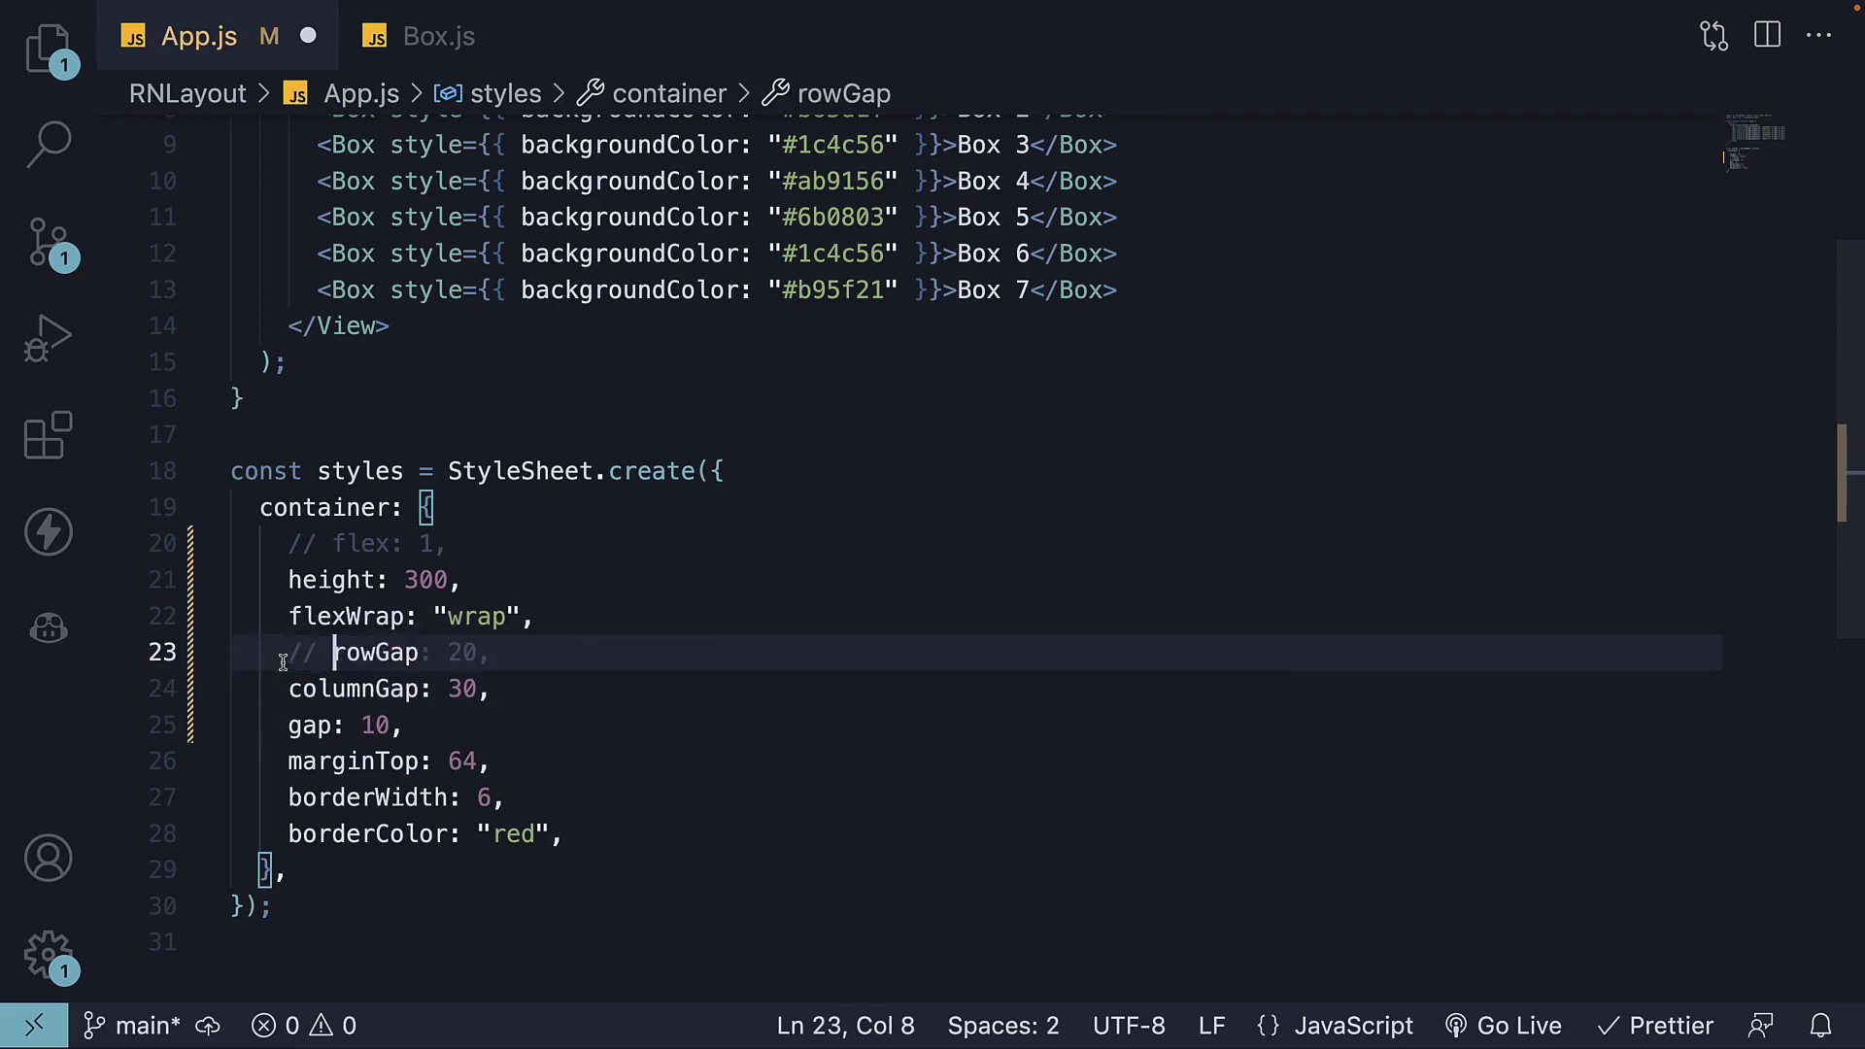
Step: Comment out the selected rowGap and columnGap lines so only gap: 10 remains
key(ctrl+slash)
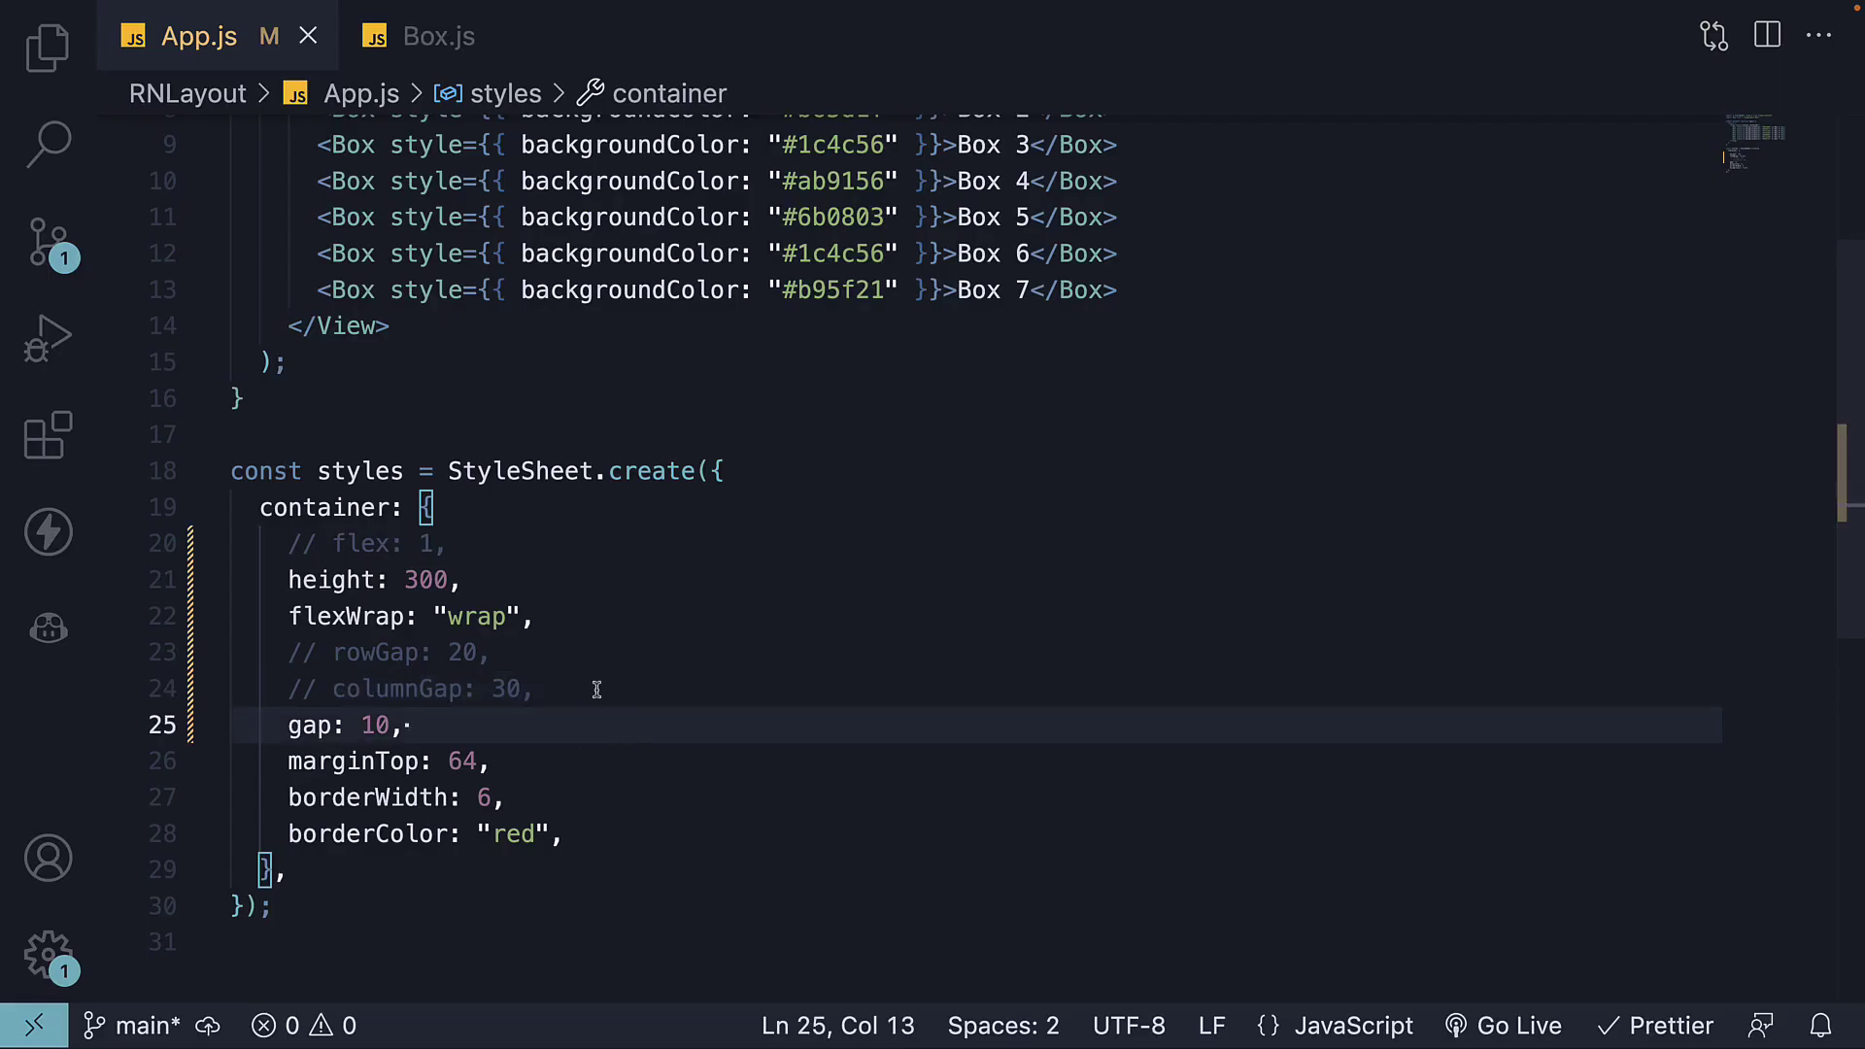
click(596, 690)
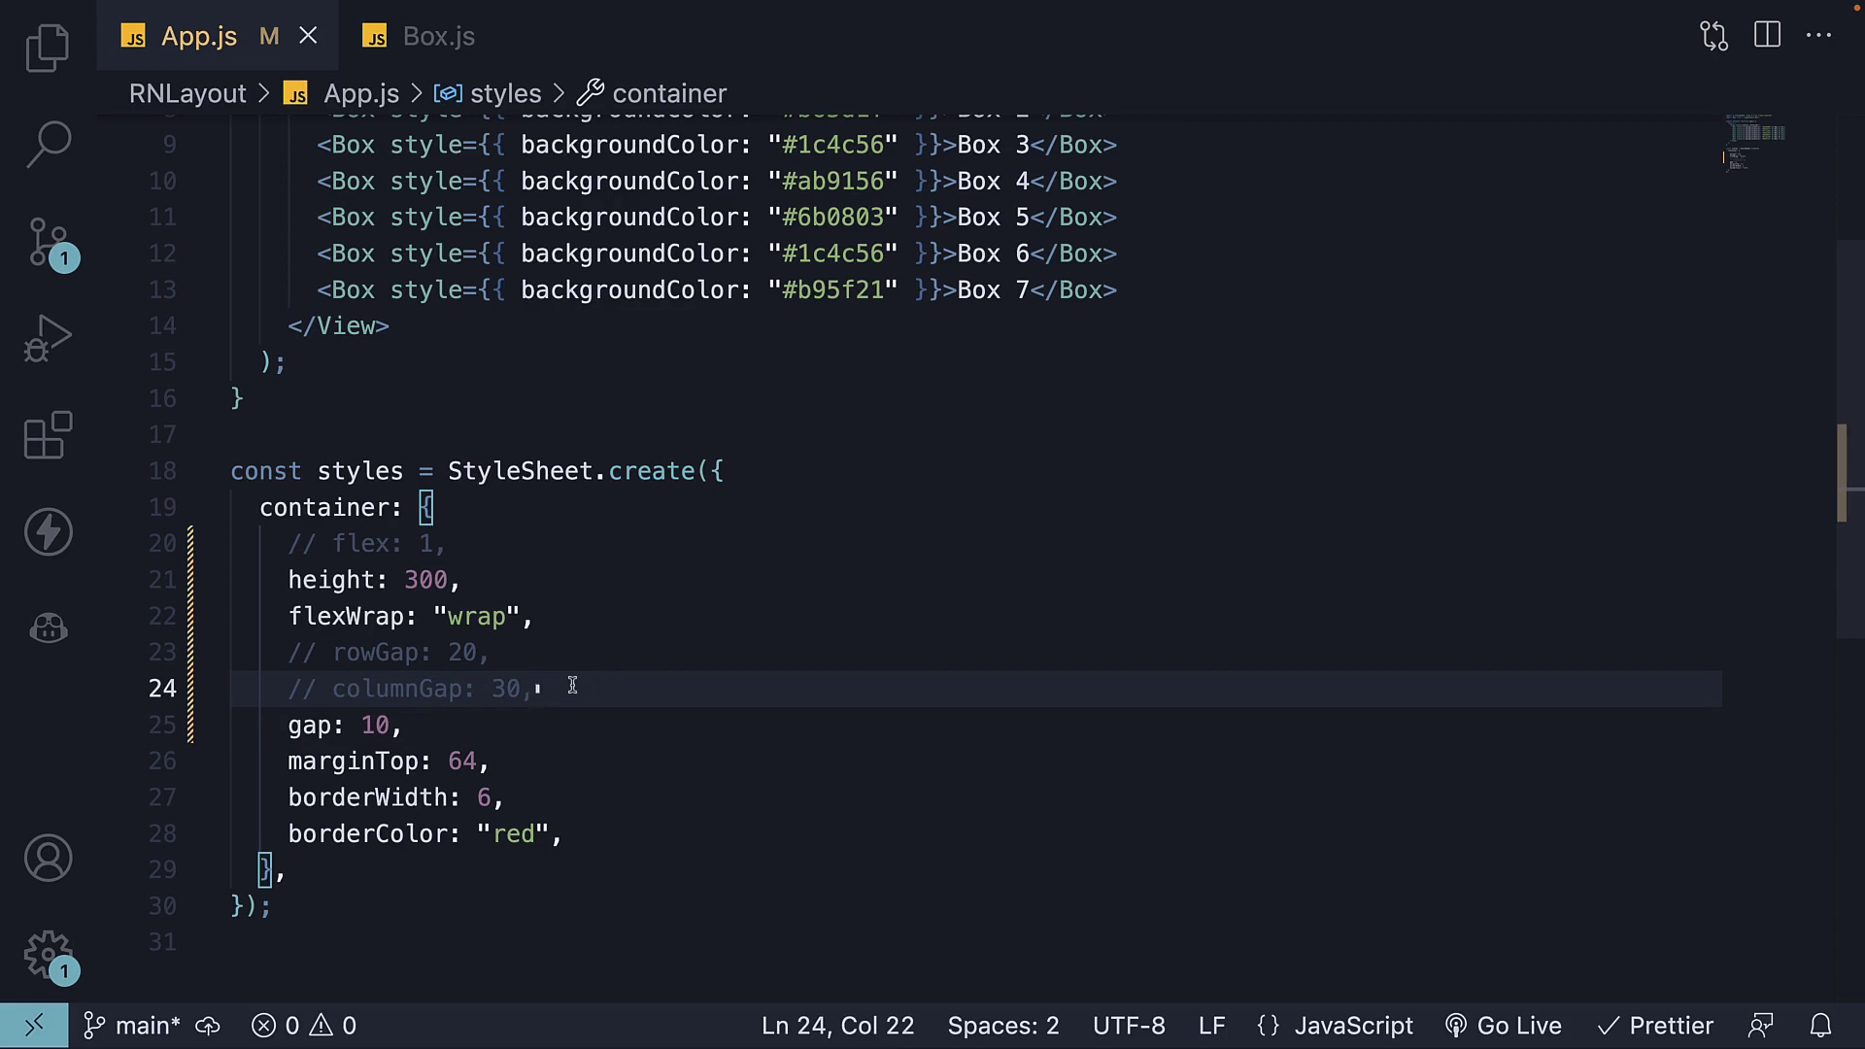
click(555, 656)
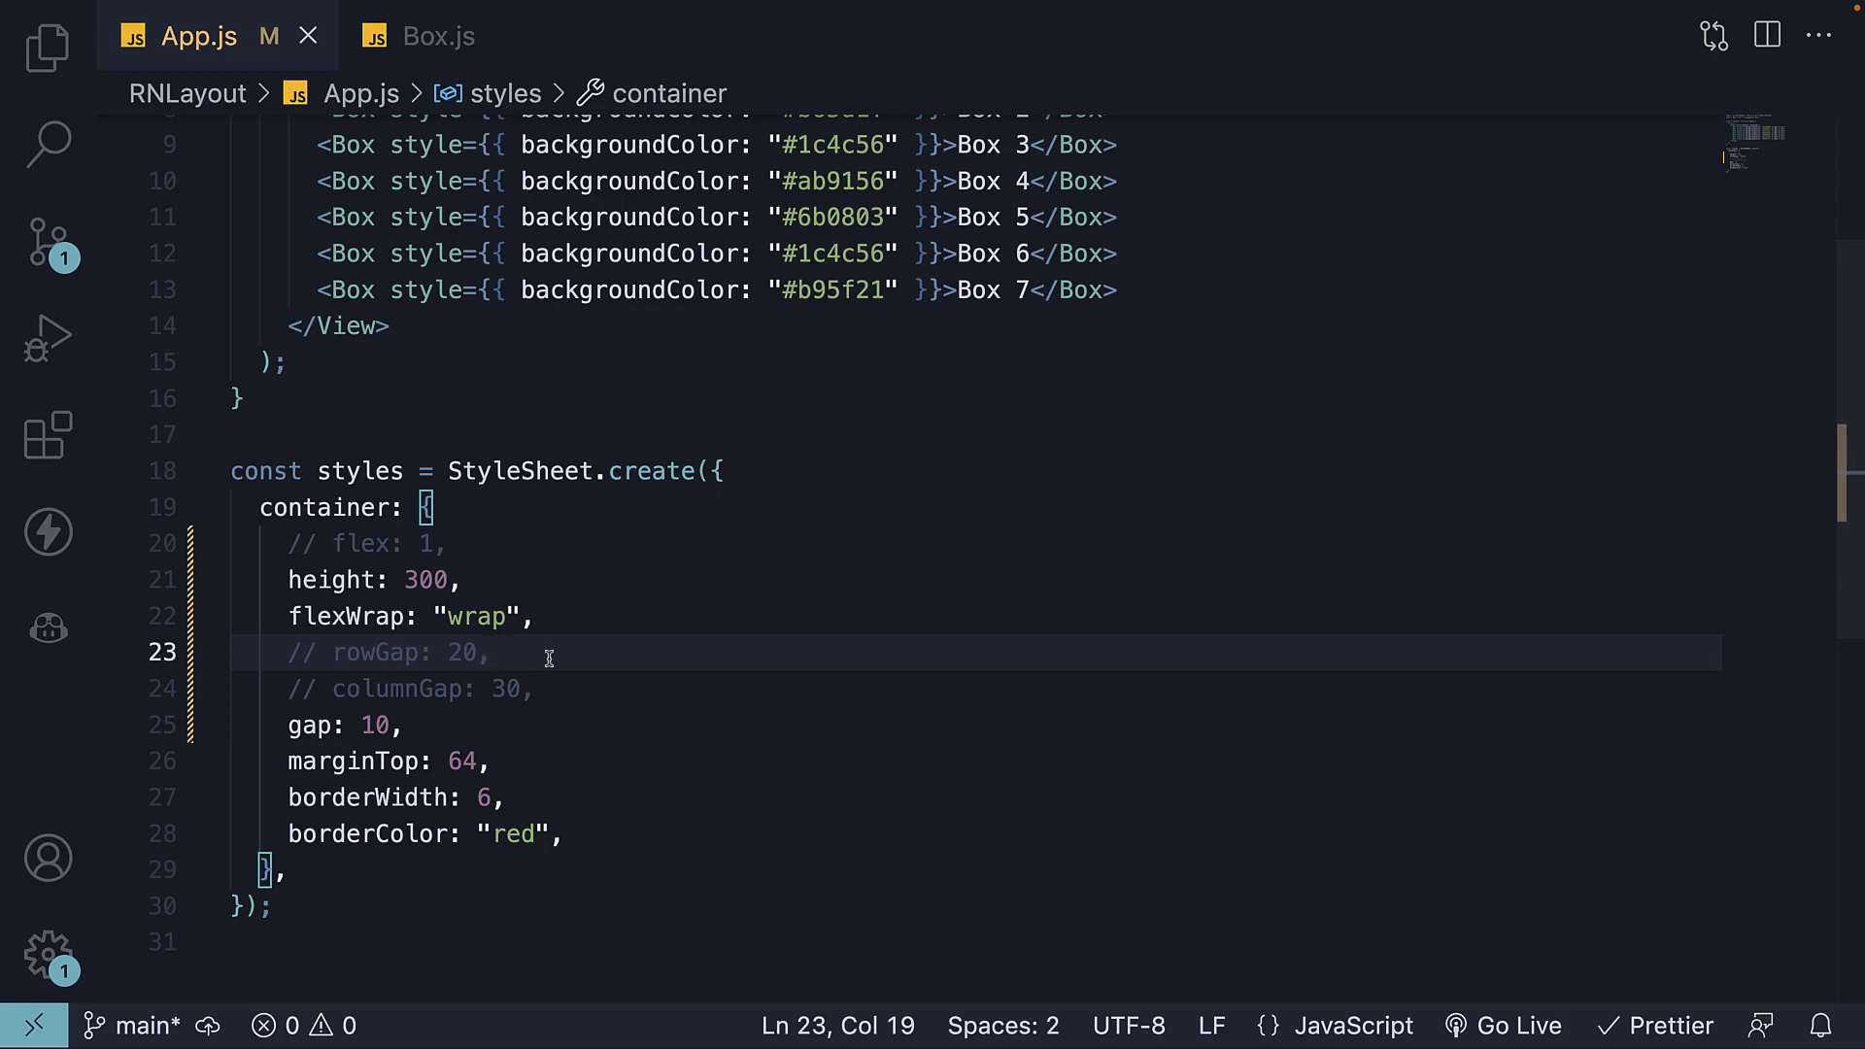
click(477, 718)
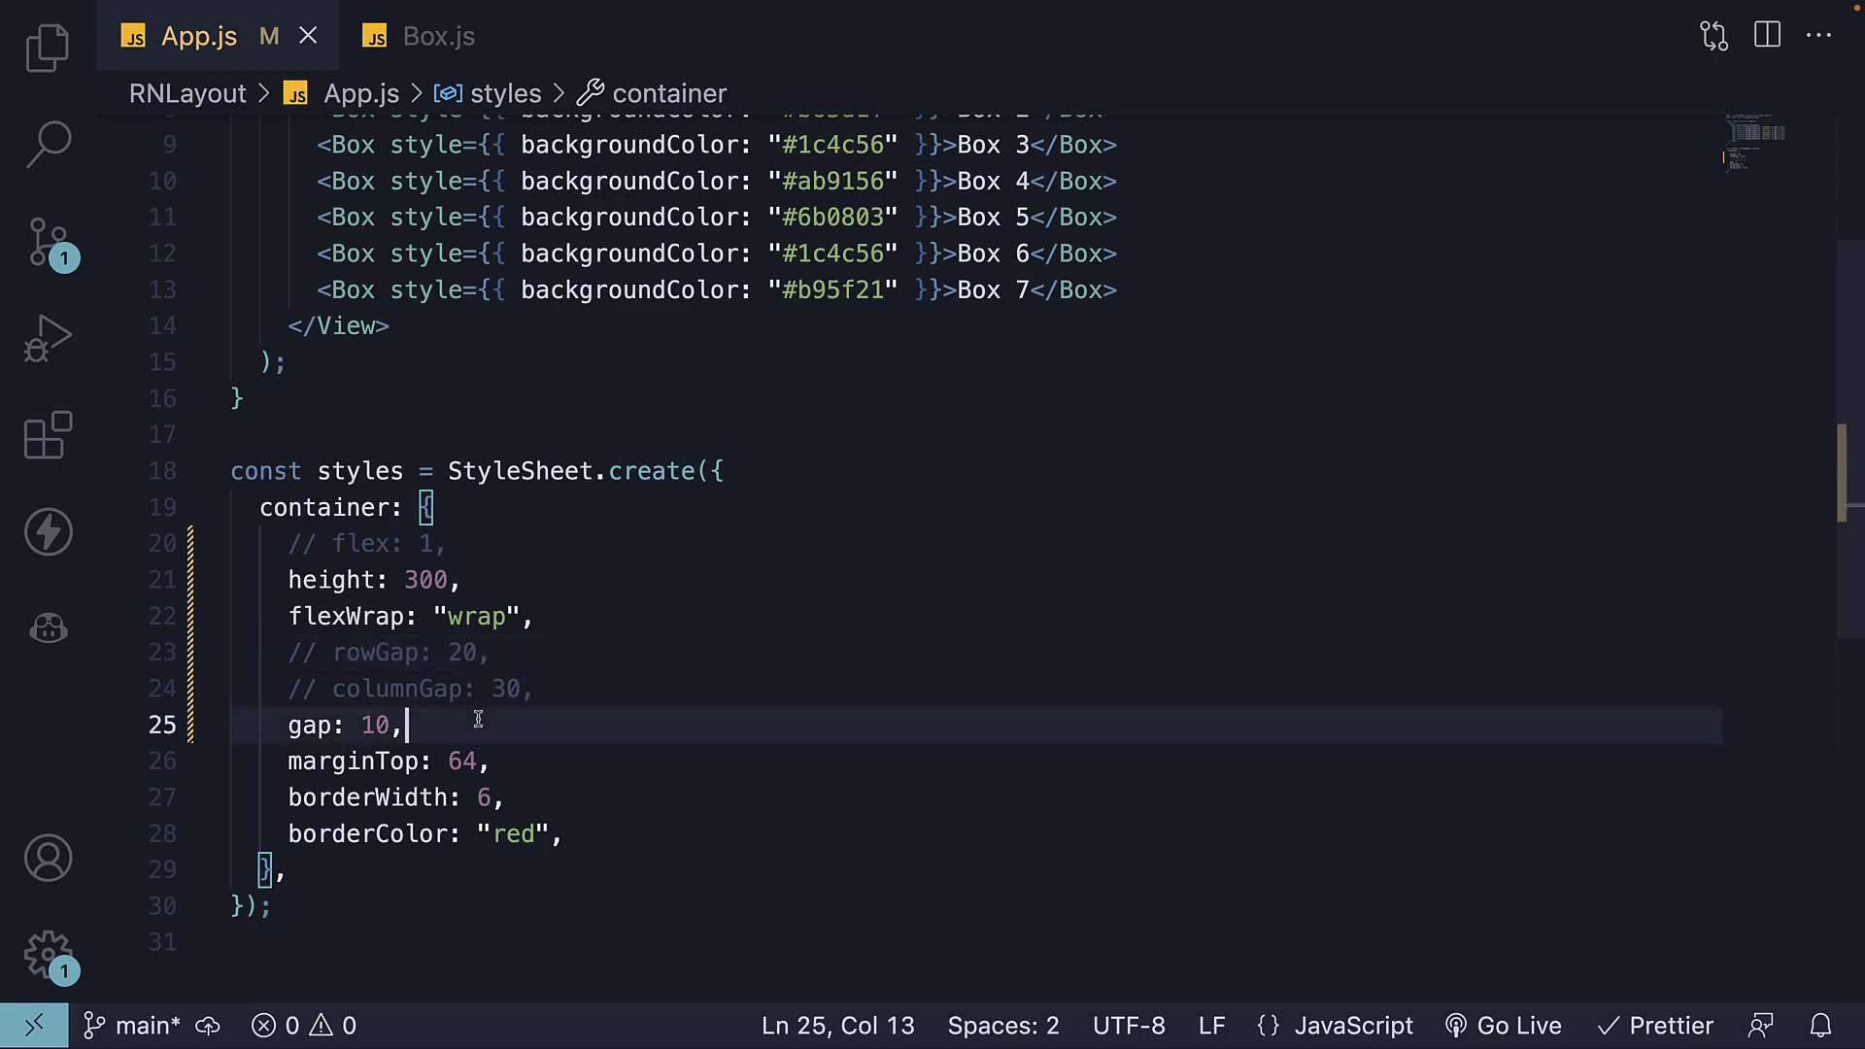